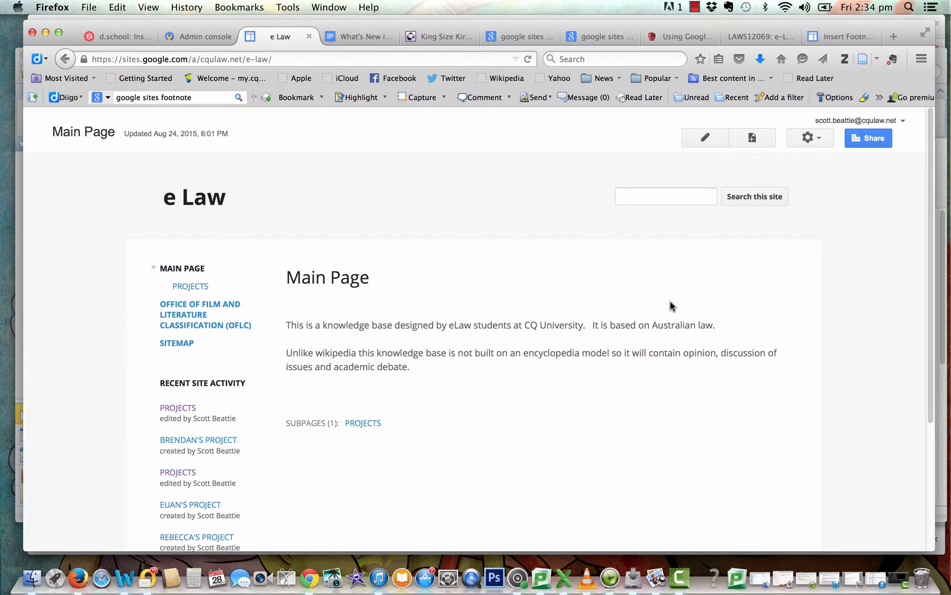
Open the Projects page of the e Law site and review the list of individual projects
click(195, 291)
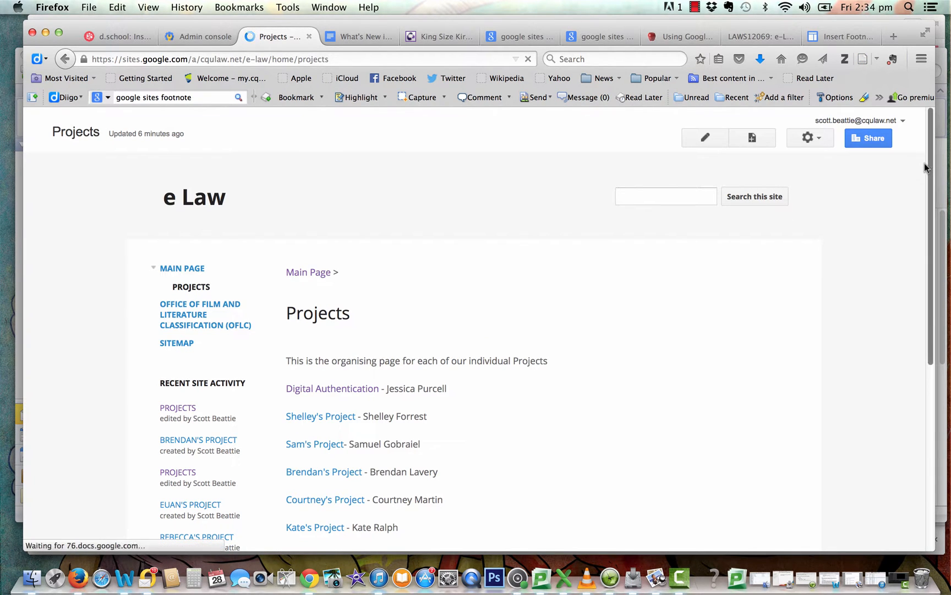
drag(924, 163, 917, 262)
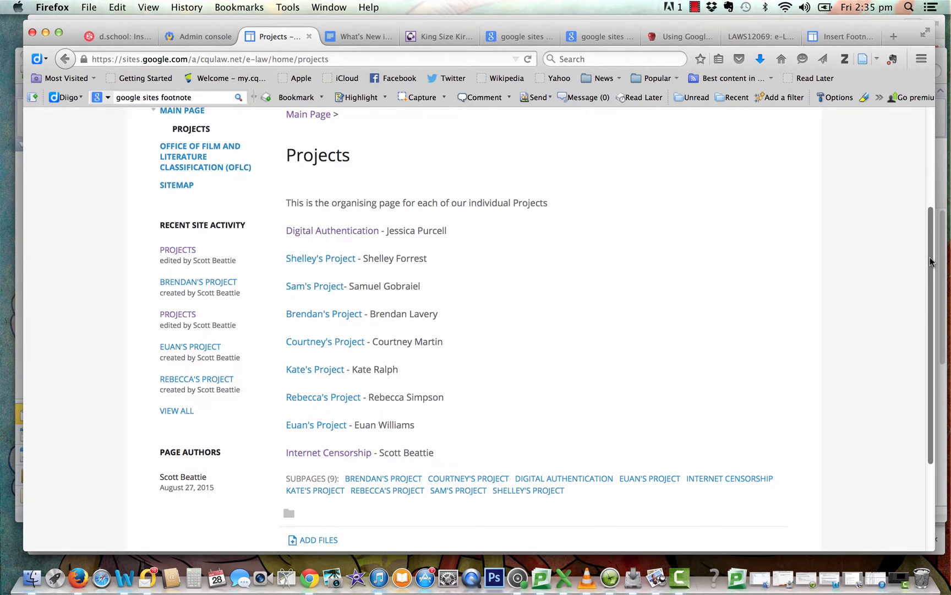
scroll(930, 268, down, 1)
drag(930, 268, 928, 275)
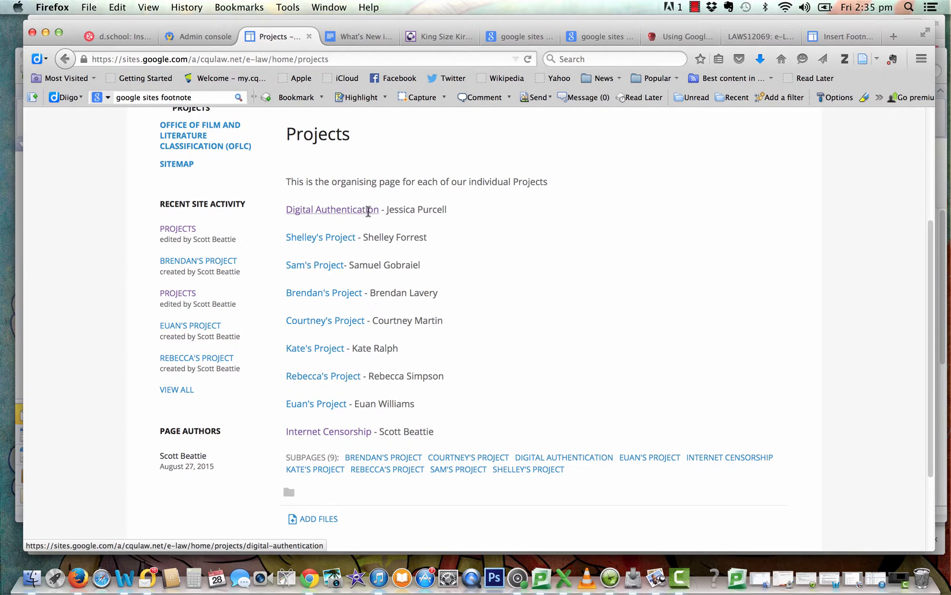
Open the Internet Censorship project and review its proposed pages, the comment describing them and that comment's options
click(332, 431)
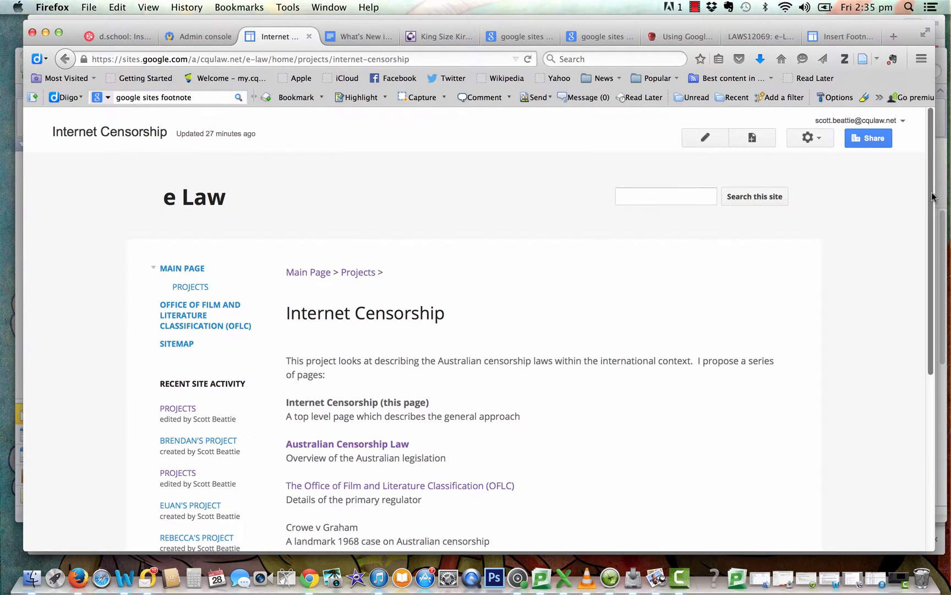
drag(926, 198, 927, 258)
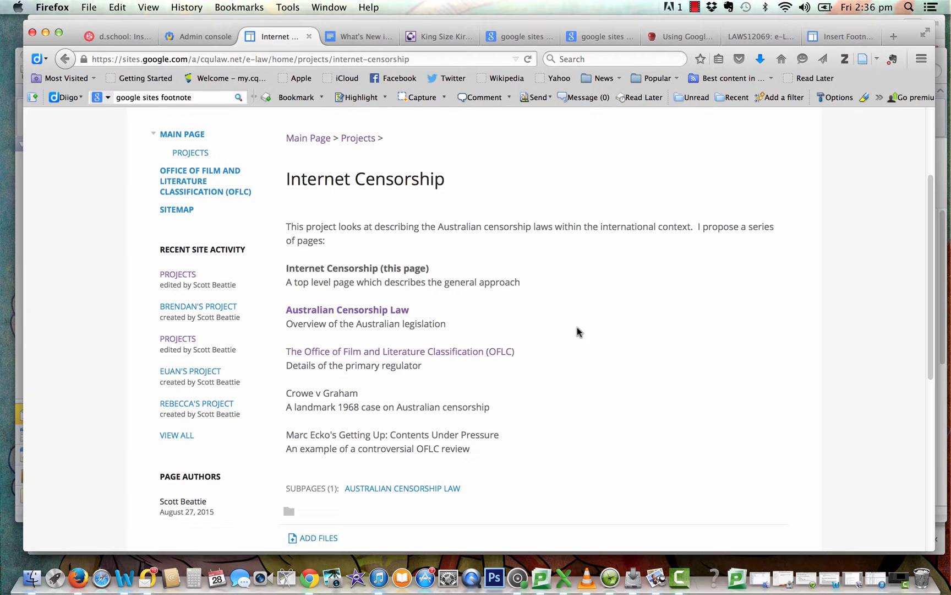
drag(930, 201, 907, 390)
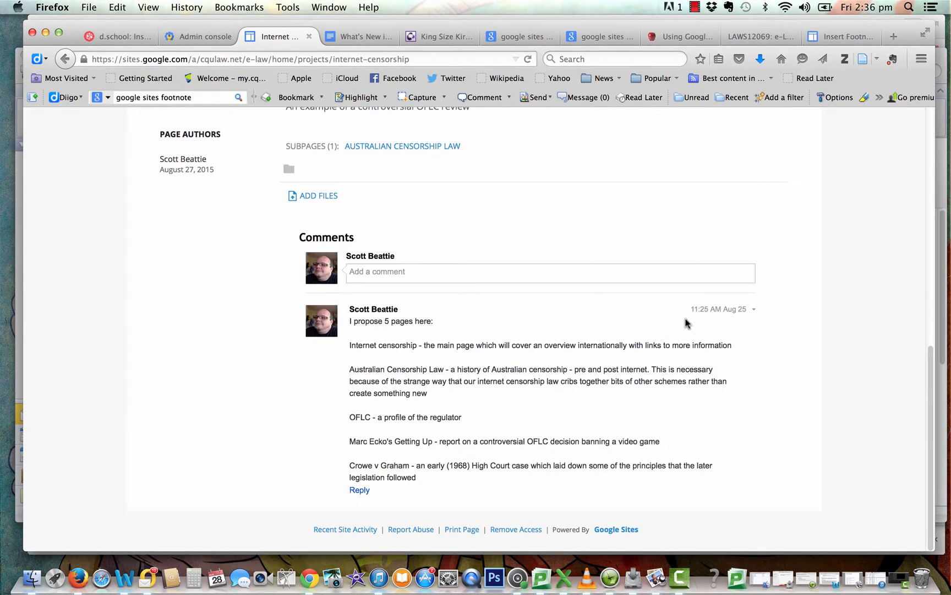
click(754, 310)
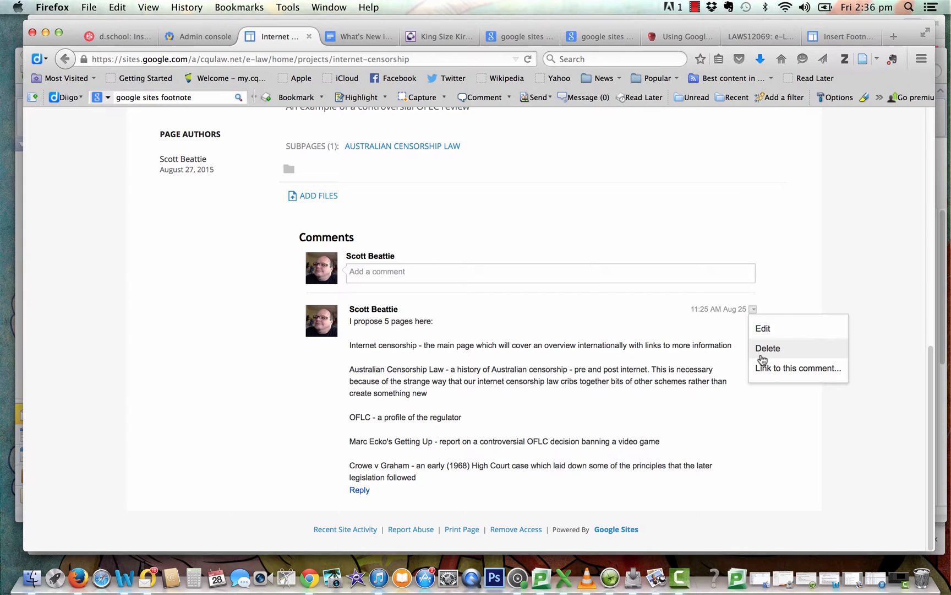
click(753, 310)
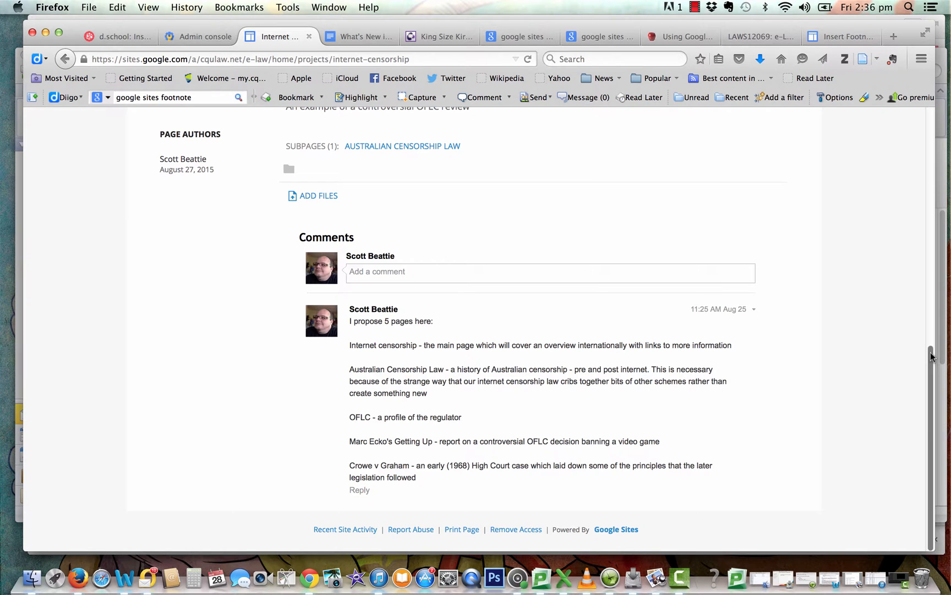
drag(932, 356, 932, 248)
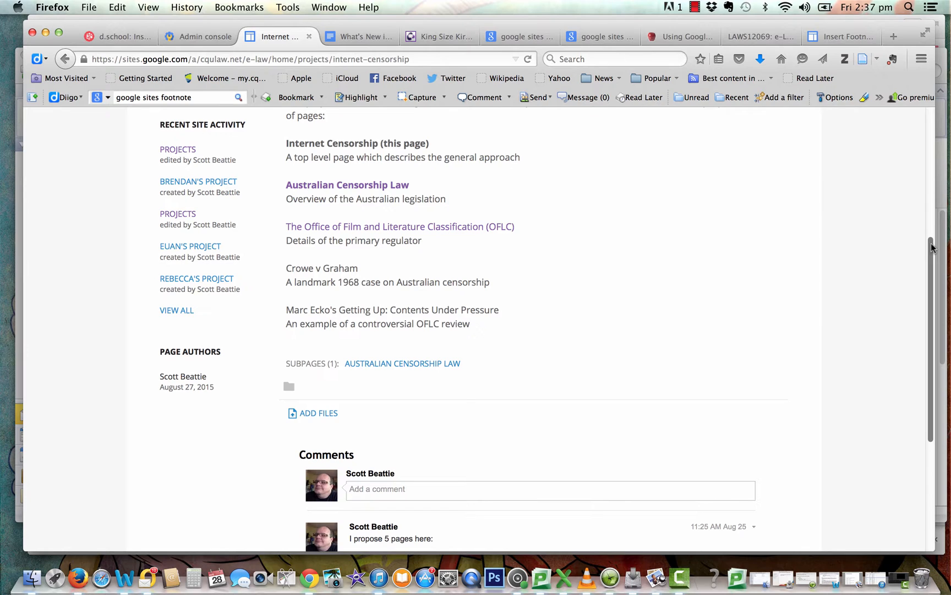
drag(931, 246, 930, 219)
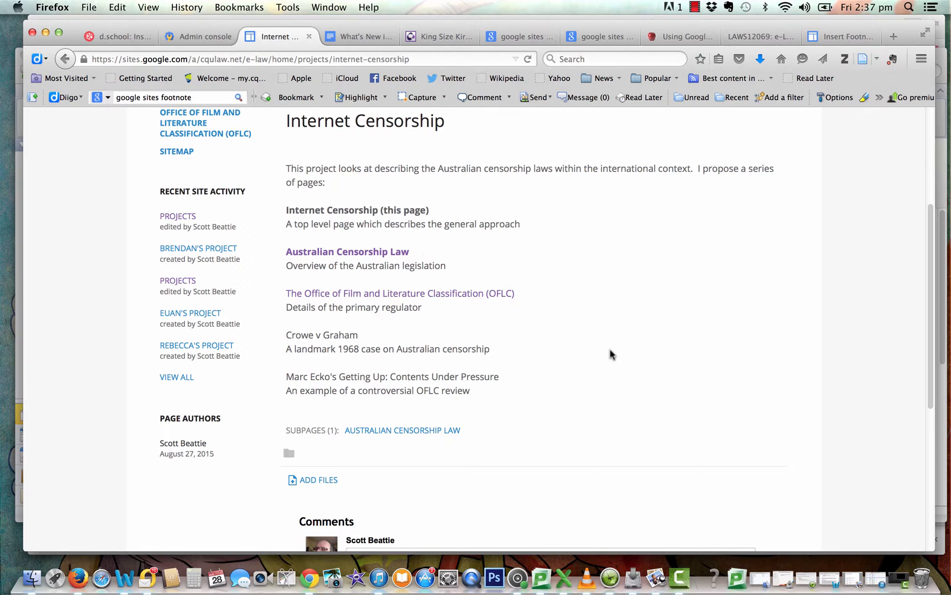
Open the Office of Film and Literature Classification (OFLC) page from the project outline and save its recovered edit
click(506, 296)
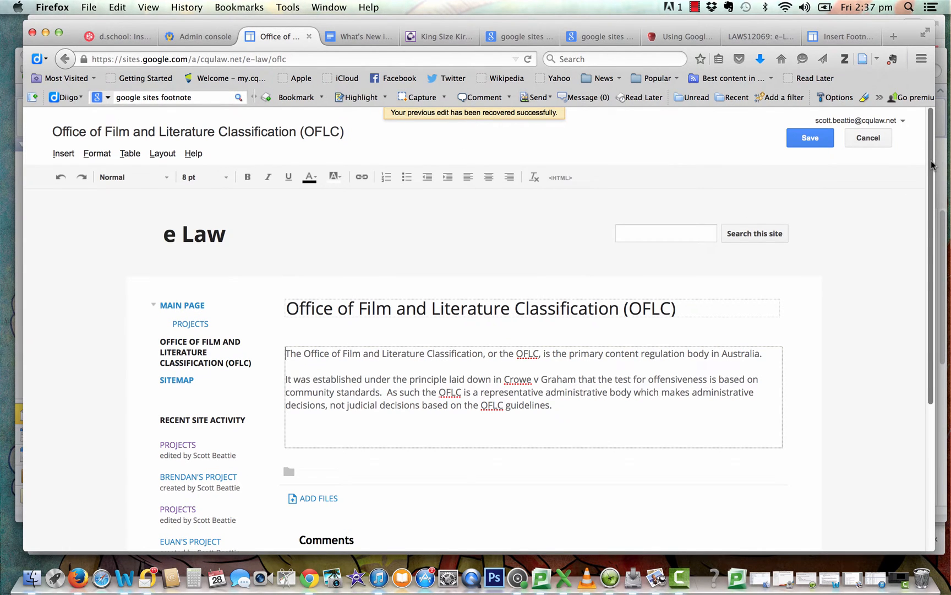
drag(931, 165, 927, 229)
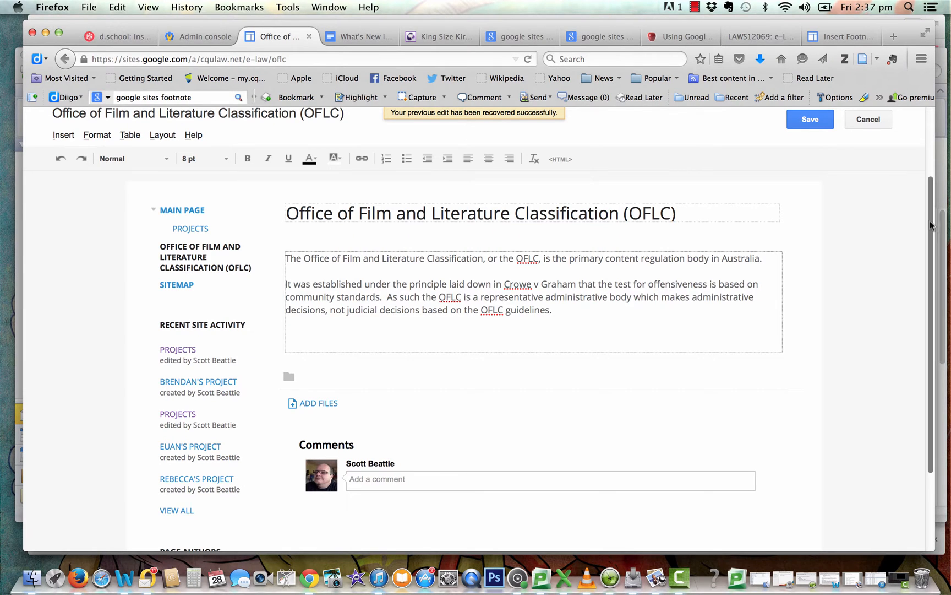
drag(930, 232, 929, 191)
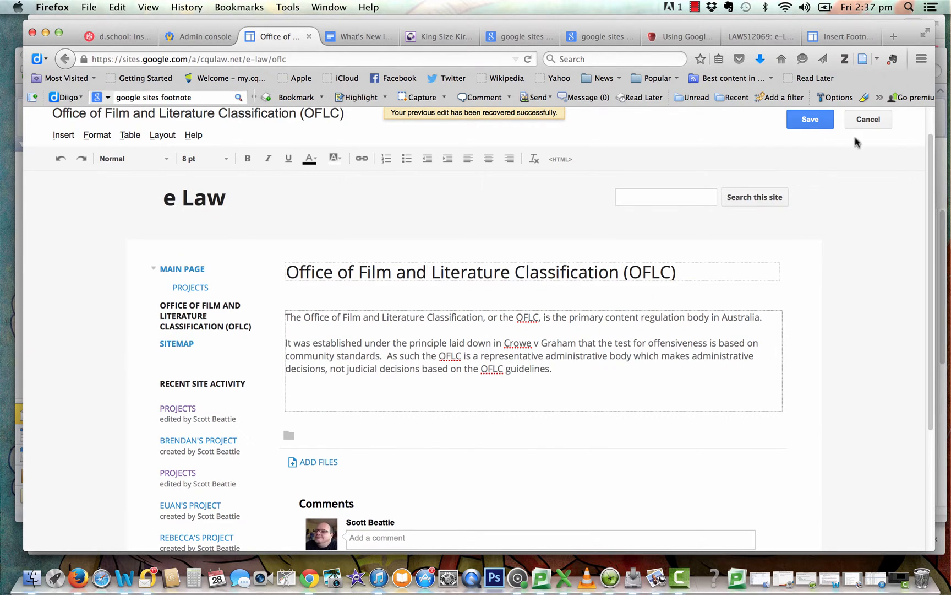
click(816, 123)
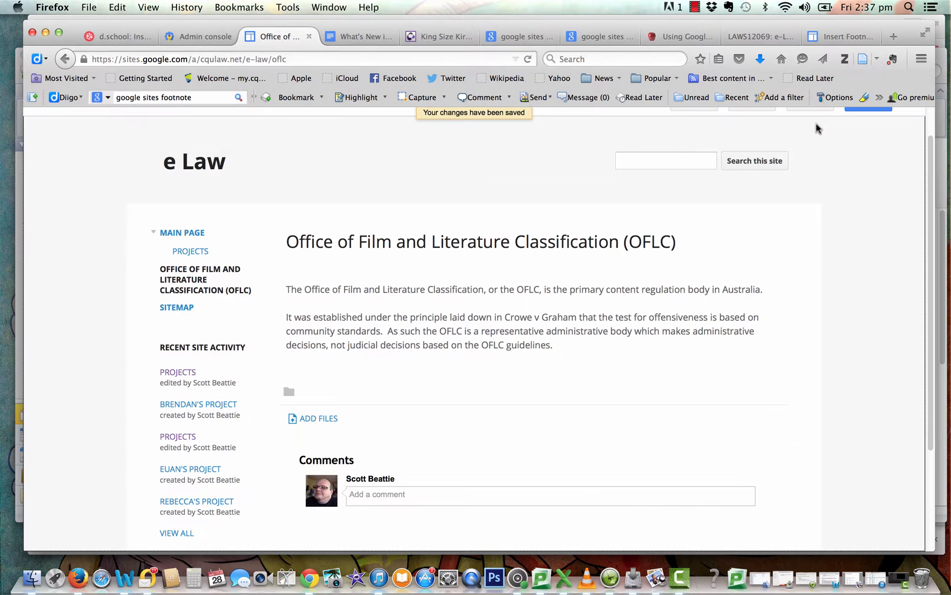
Edit the OFLC page and start linking the text "Crowe v Graham" in the second paragraph to a new site page
drag(931, 198, 931, 173)
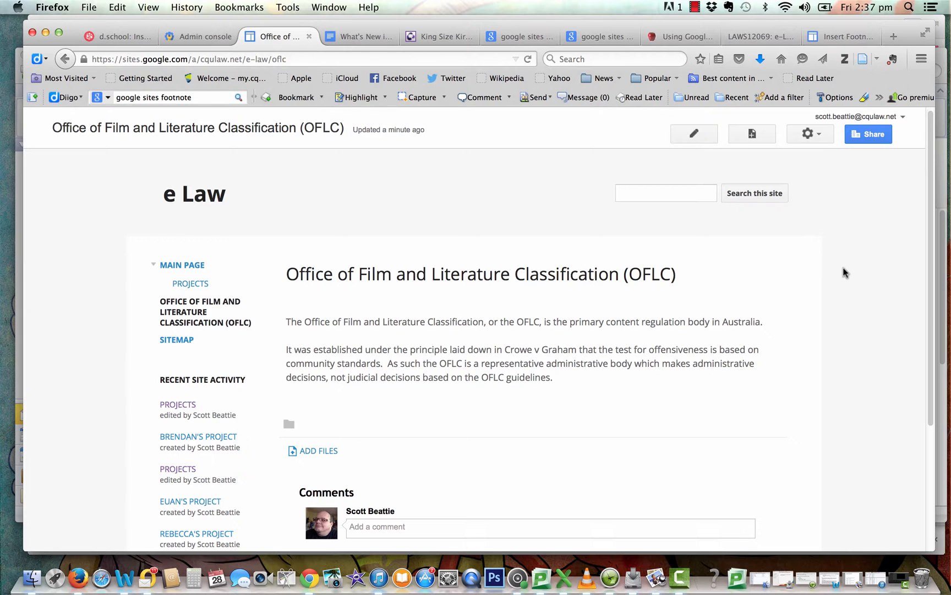
click(695, 134)
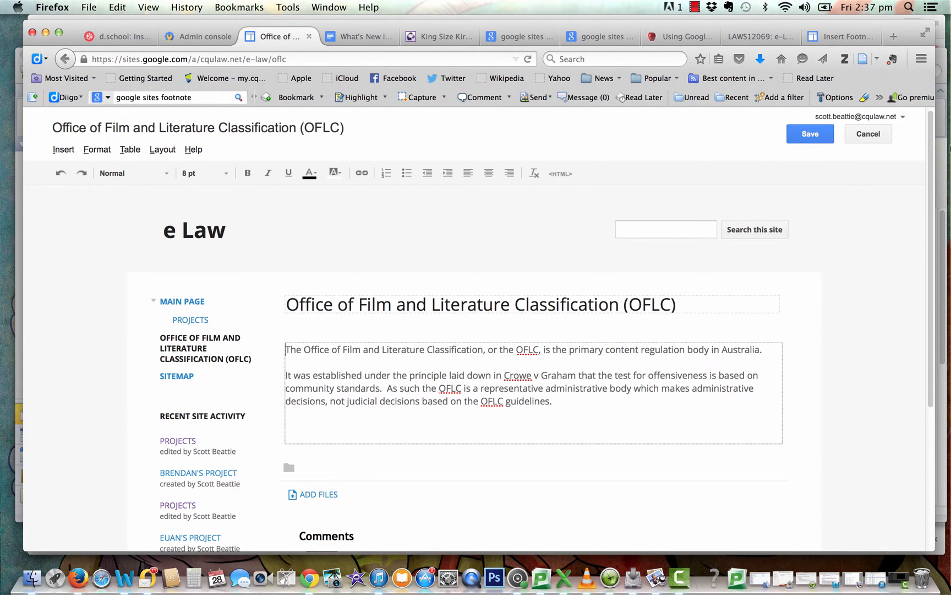
drag(933, 147, 923, 178)
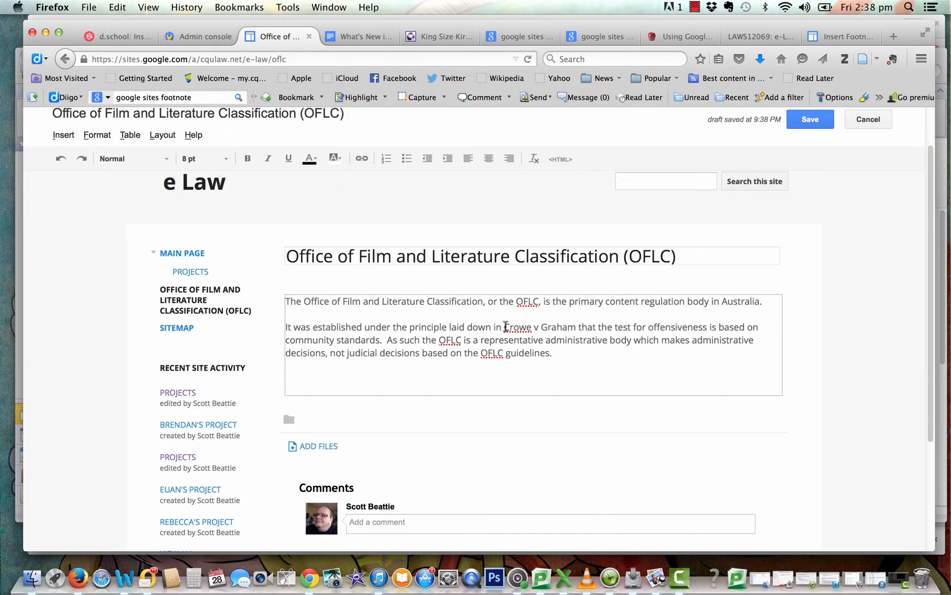
drag(505, 327, 574, 326)
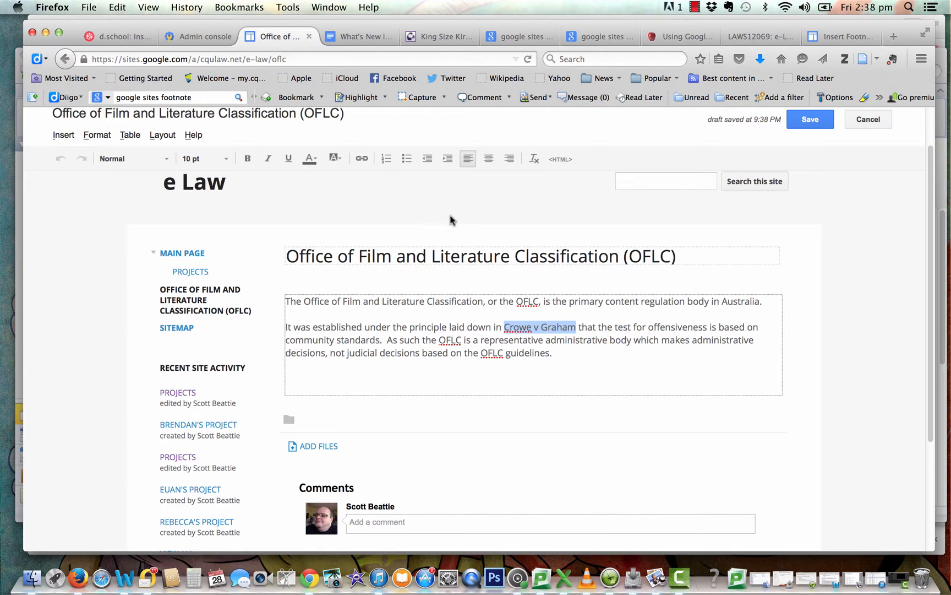
click(362, 159)
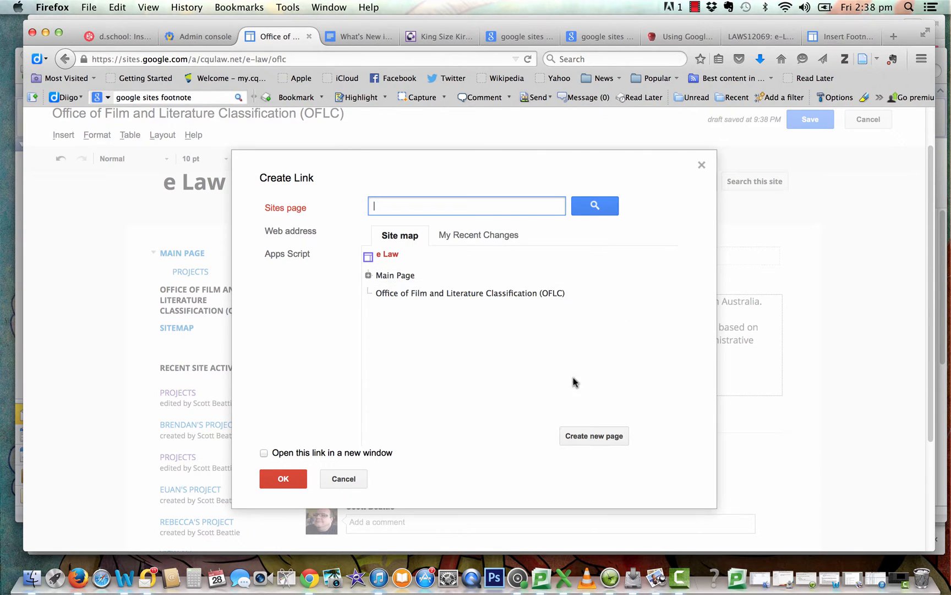
click(367, 275)
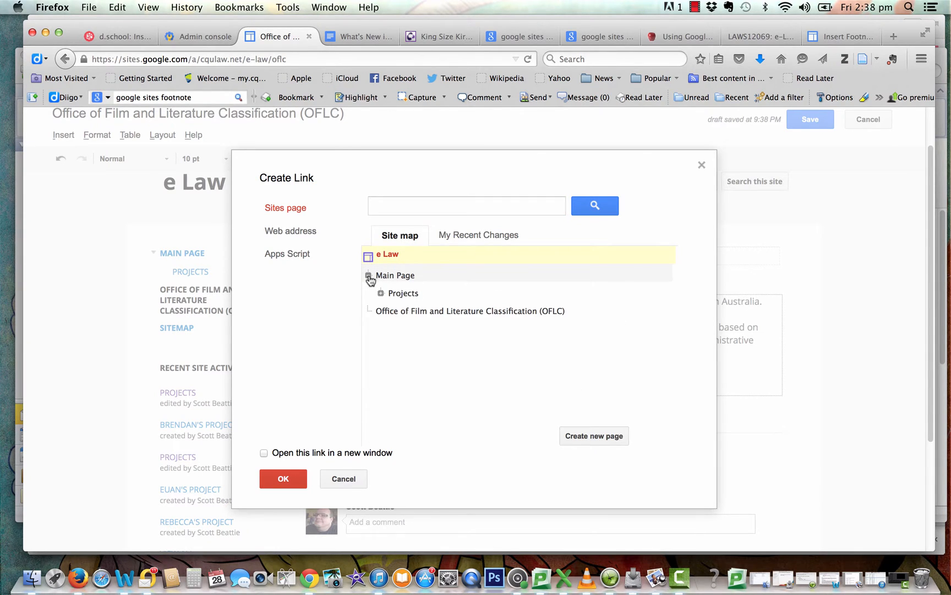
click(380, 293)
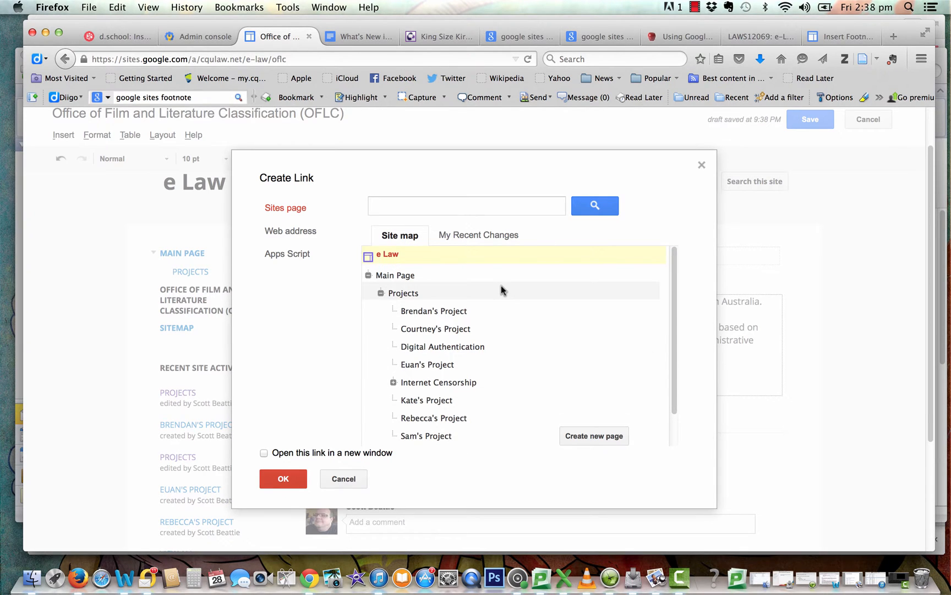
click(590, 441)
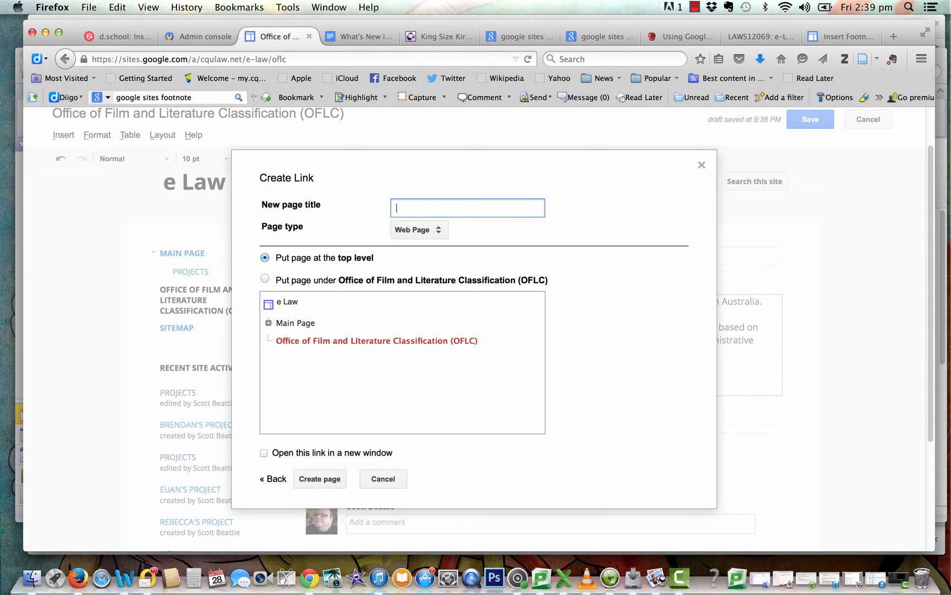
Create the linked web page titled "Crowe v Graham" under Internet Censorship and apply the link to the selected text
click(269, 324)
click(282, 341)
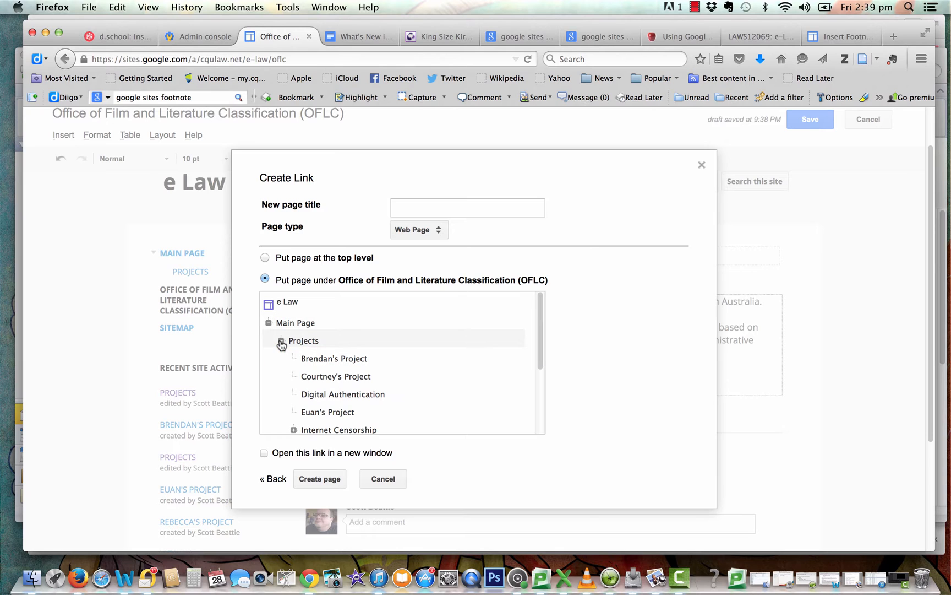
drag(540, 337, 539, 394)
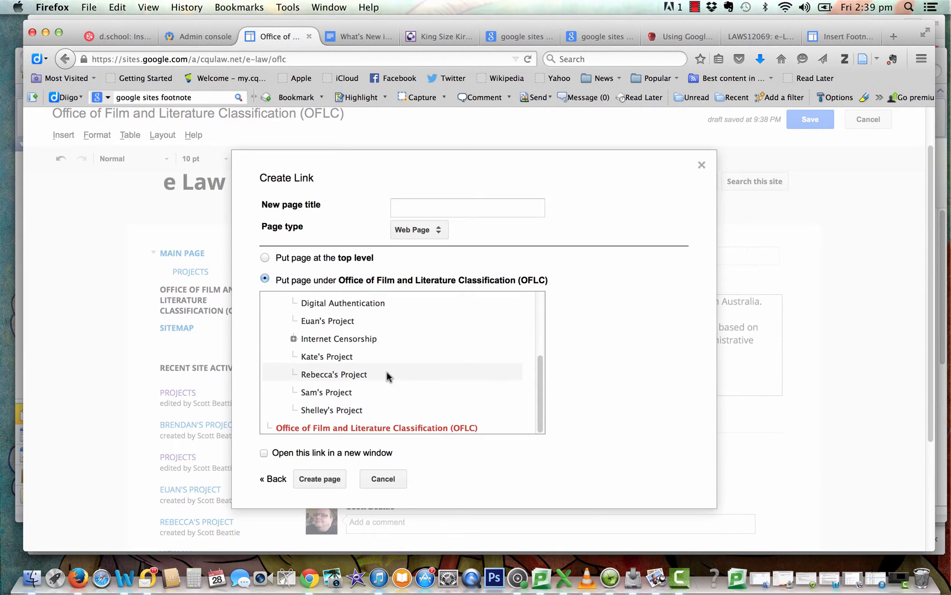
click(366, 338)
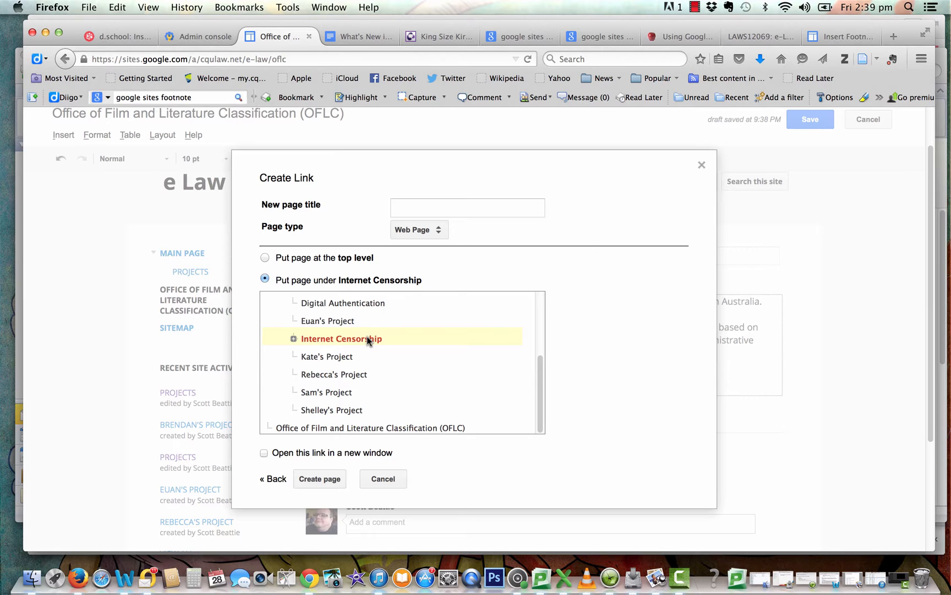
click(438, 206)
text(Crowe)
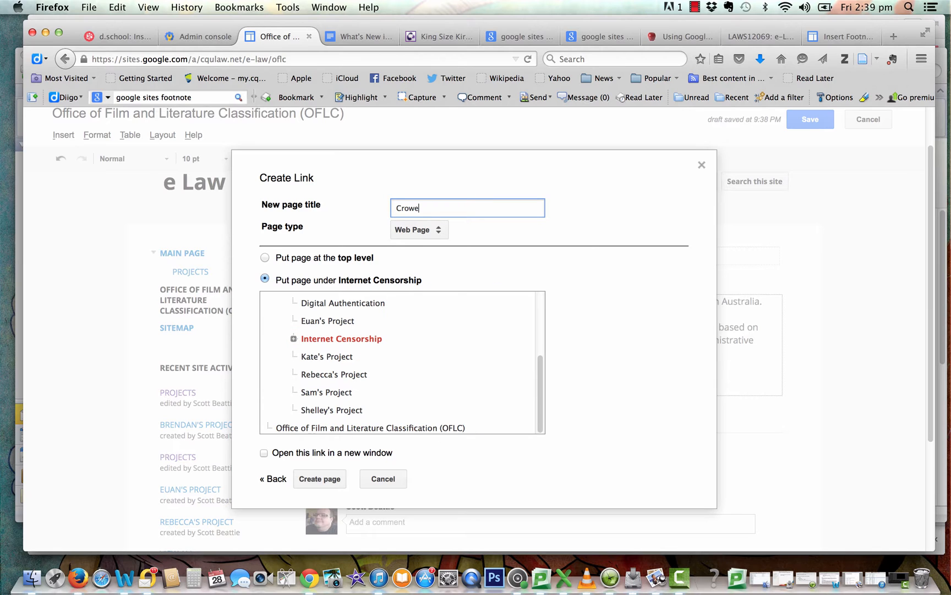
text( v Graham)
click(330, 478)
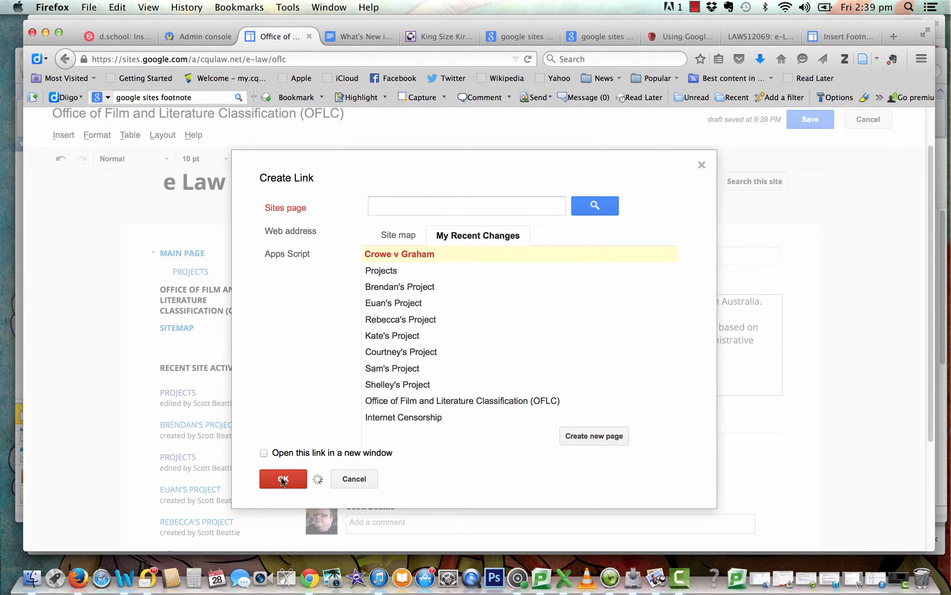
click(282, 479)
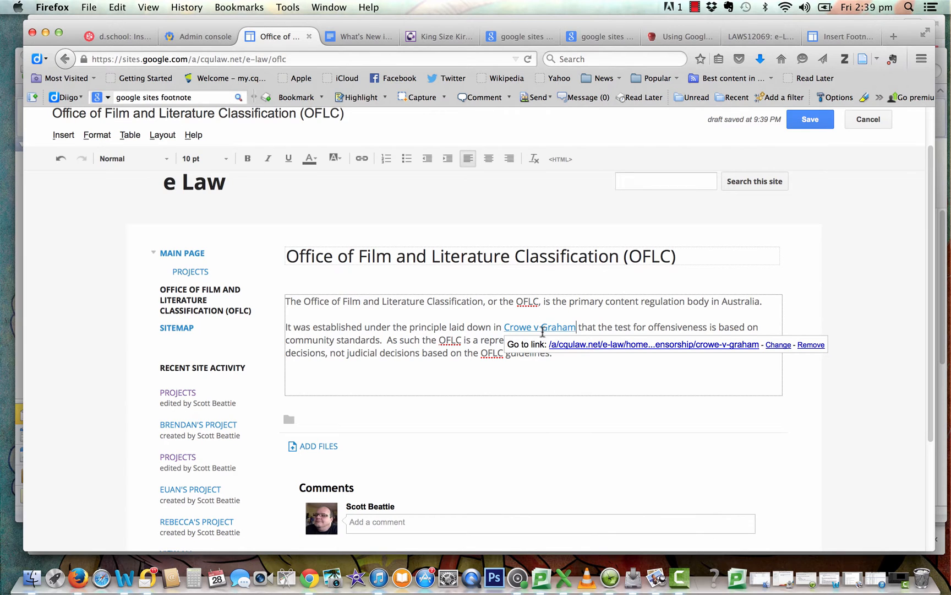
Save the OFLC page, follow its Crowe v Graham link and look over the new page
click(809, 118)
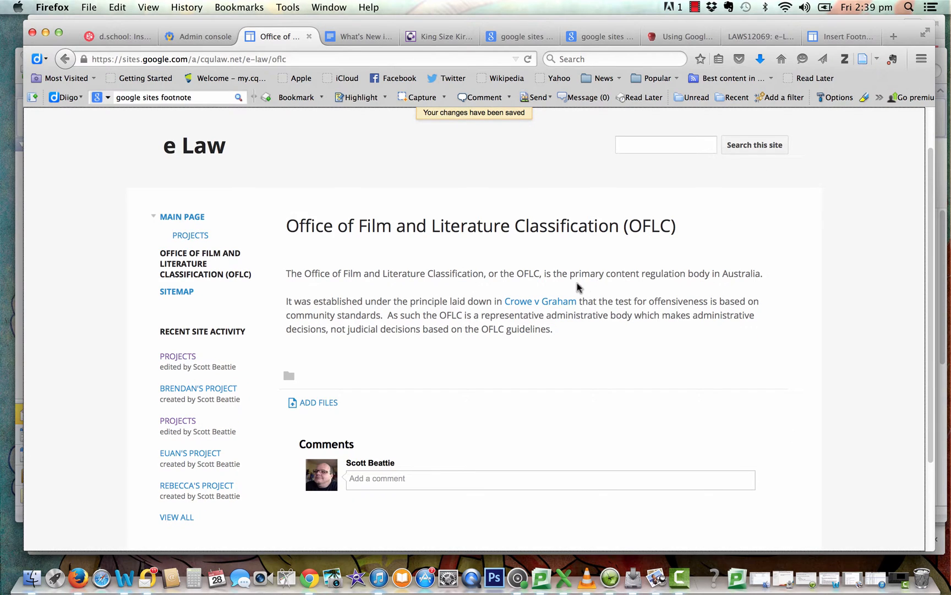
click(559, 302)
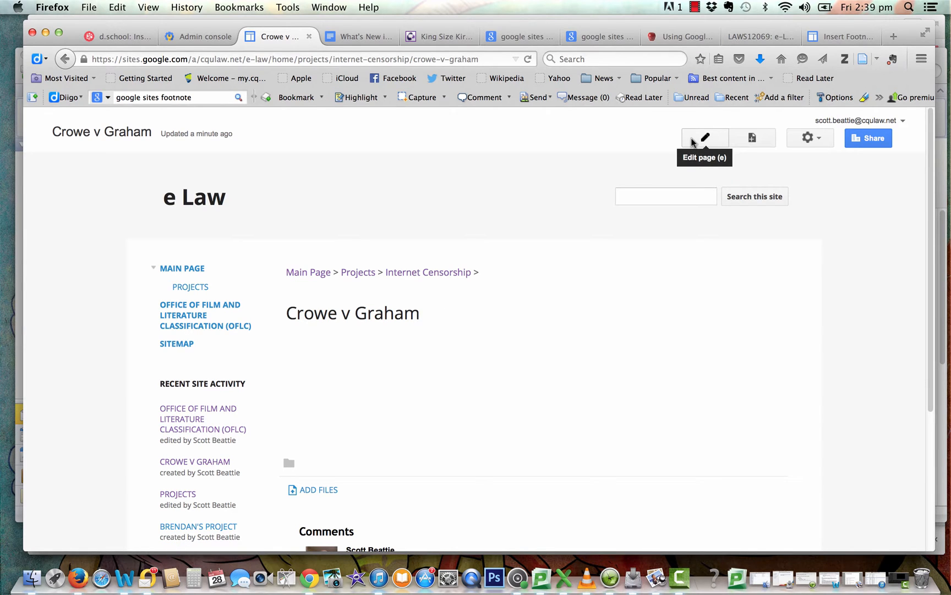
drag(930, 165, 922, 278)
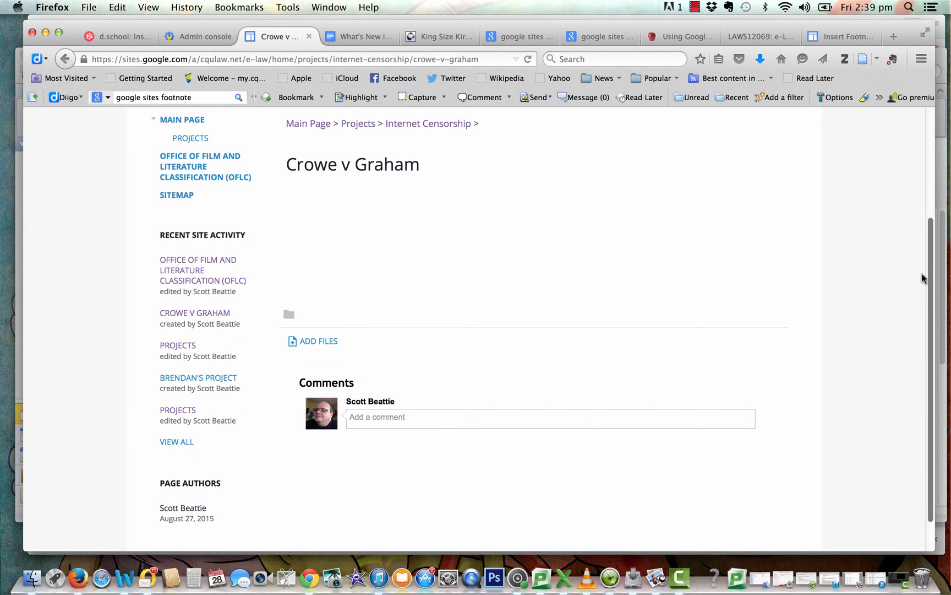
drag(921, 273, 914, 161)
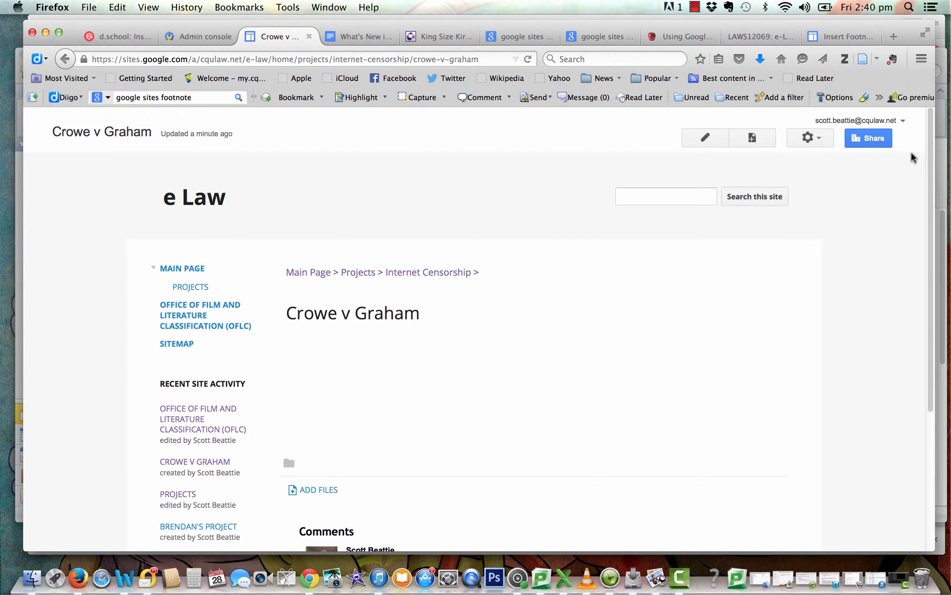
Review the Crowe v Graham page's sharing and custom permission options, cancel without saving, and return to the site
click(875, 142)
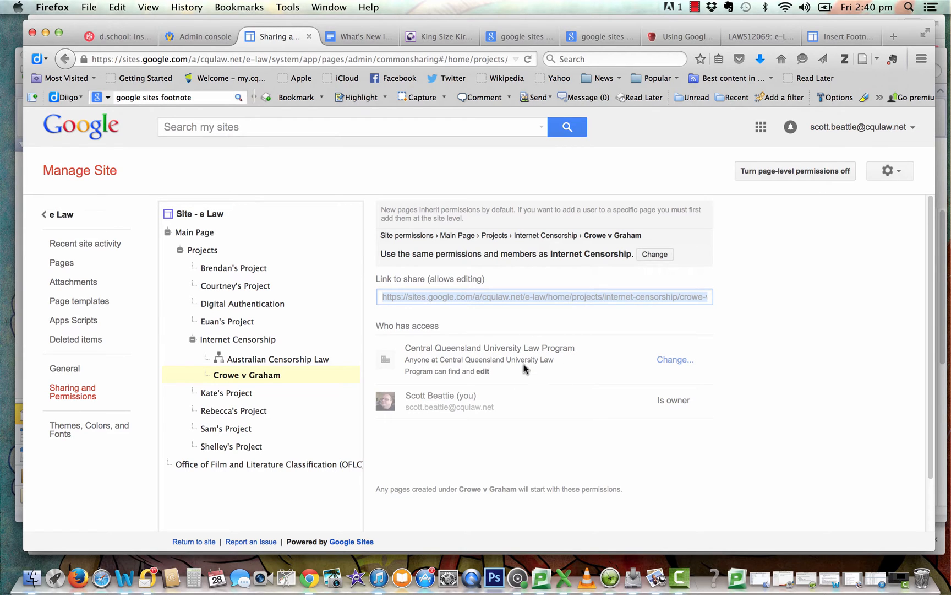
click(674, 359)
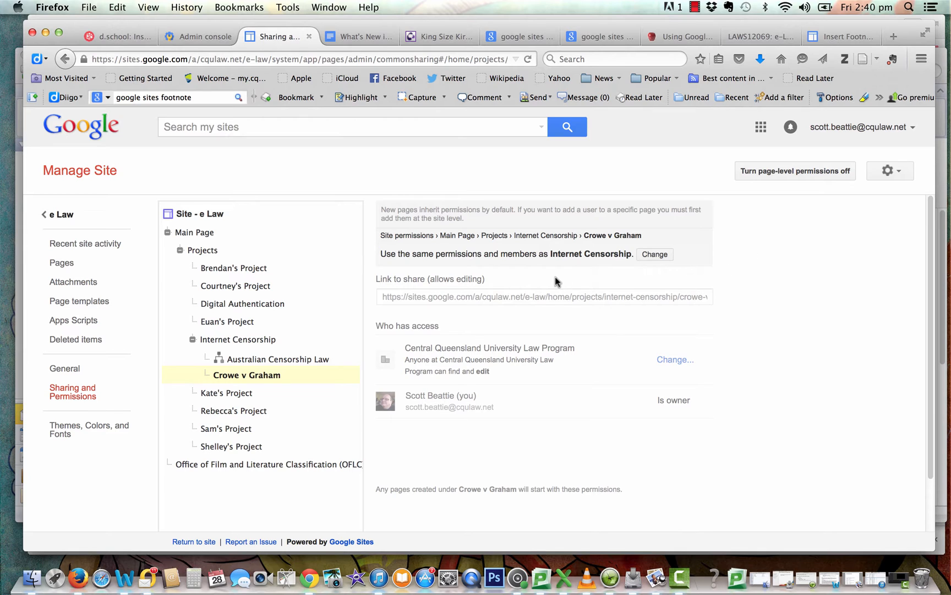
click(653, 254)
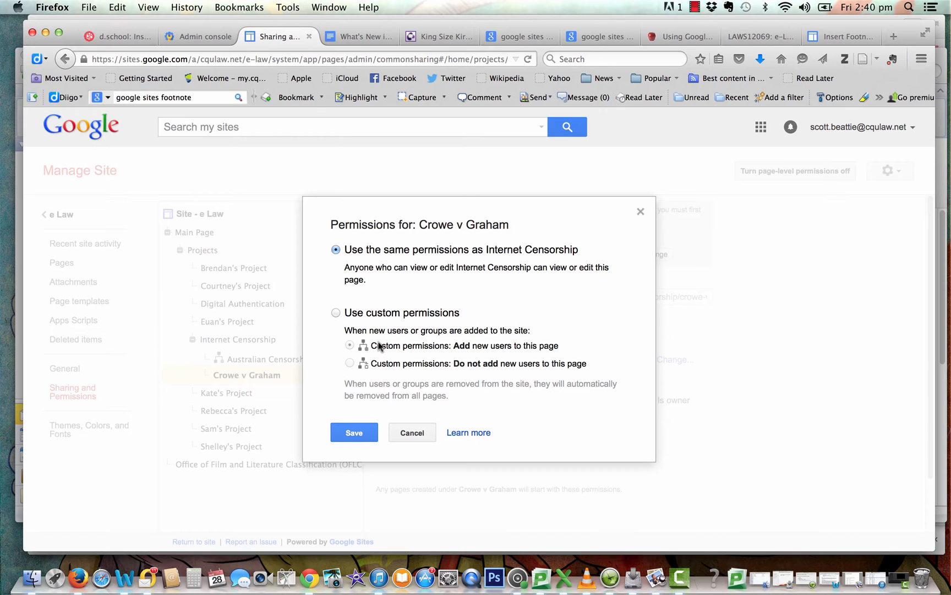
click(337, 313)
click(418, 432)
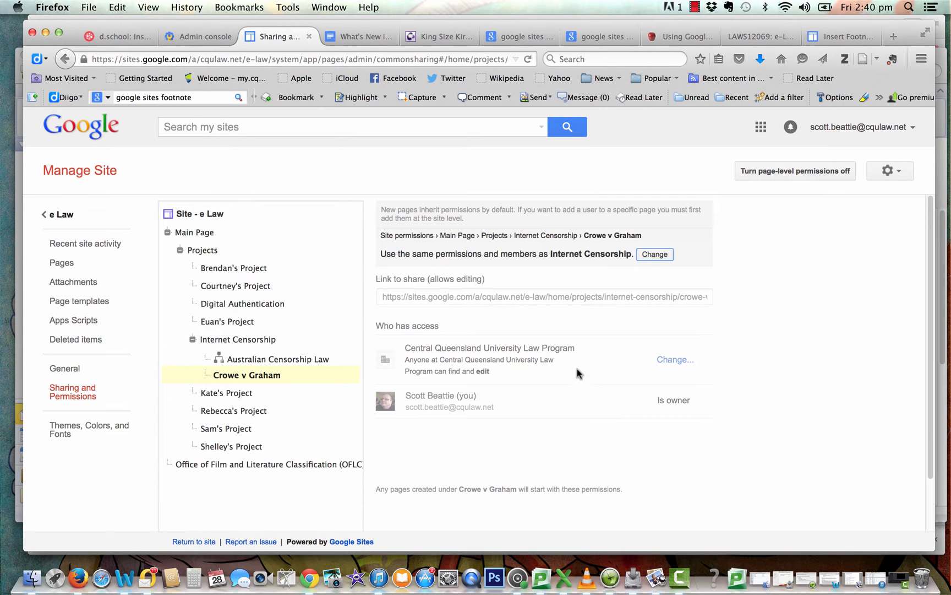
click(66, 215)
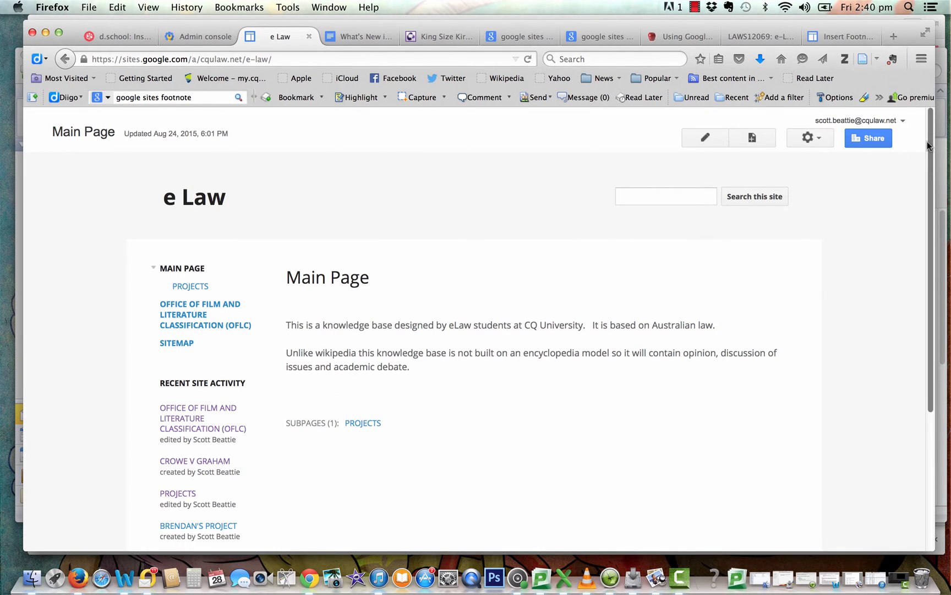
Open the site's sitemap and expand Main Page, Projects and Internet Censorship to examine the page hierarchy
drag(928, 145, 923, 245)
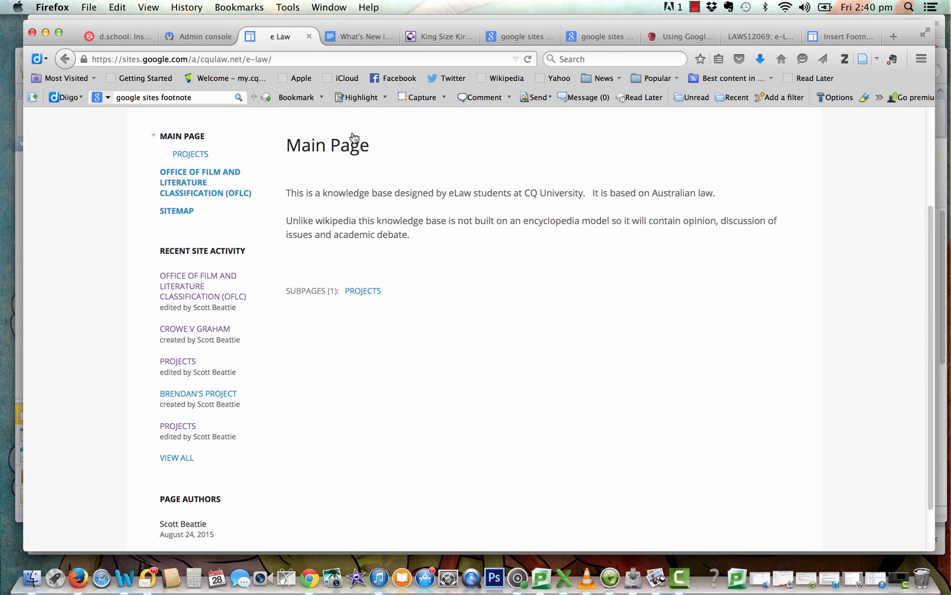
click(177, 211)
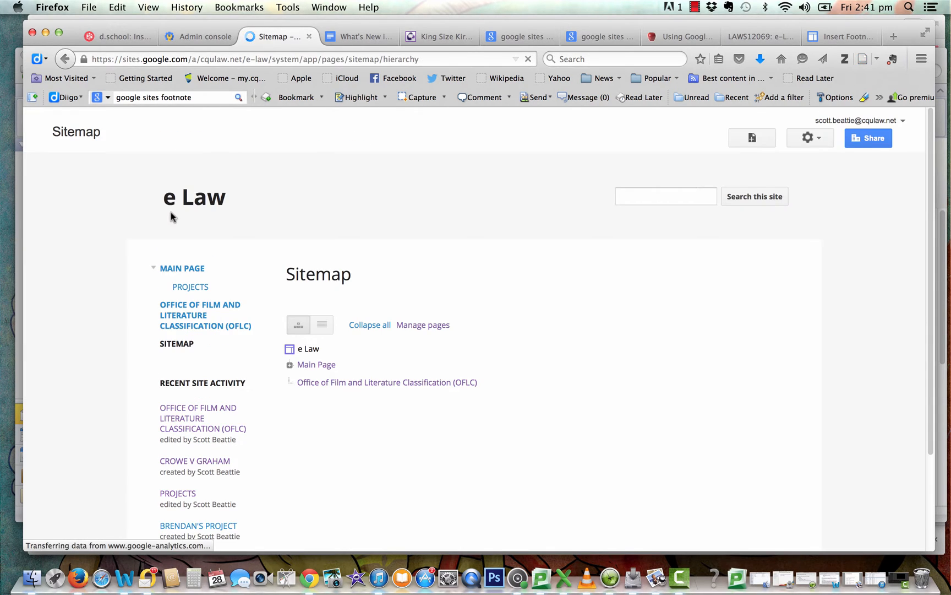
scroll(930, 168, down, 5)
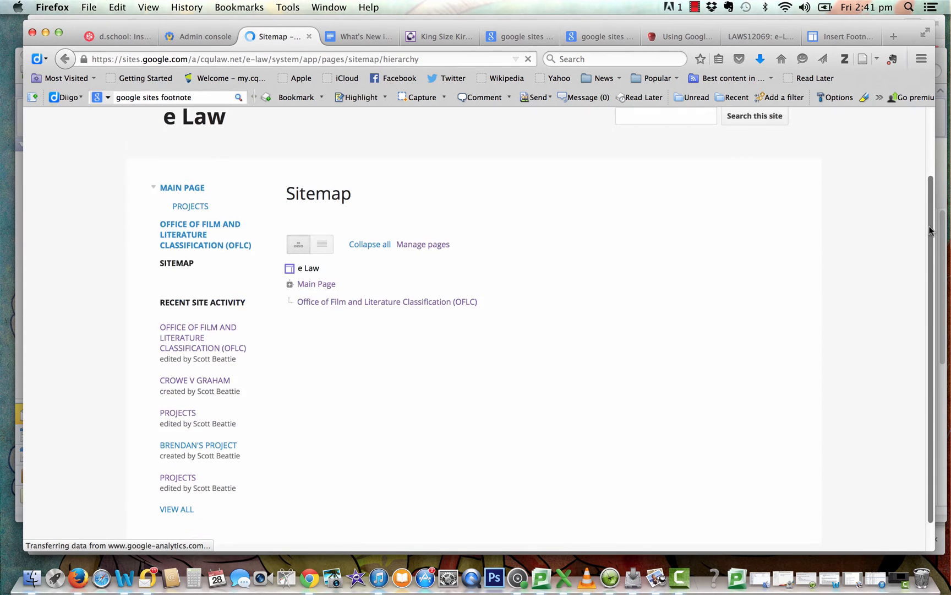
click(290, 267)
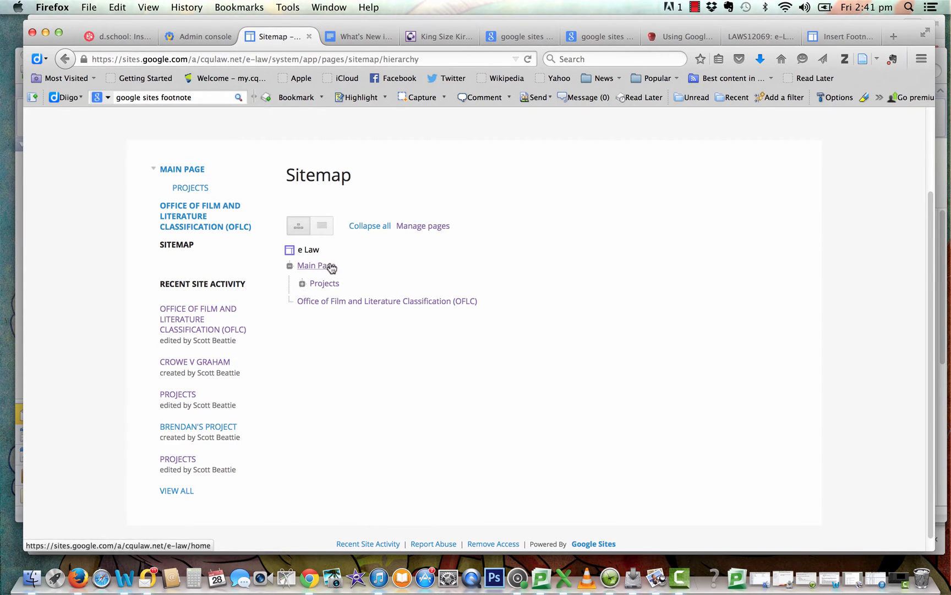
click(303, 284)
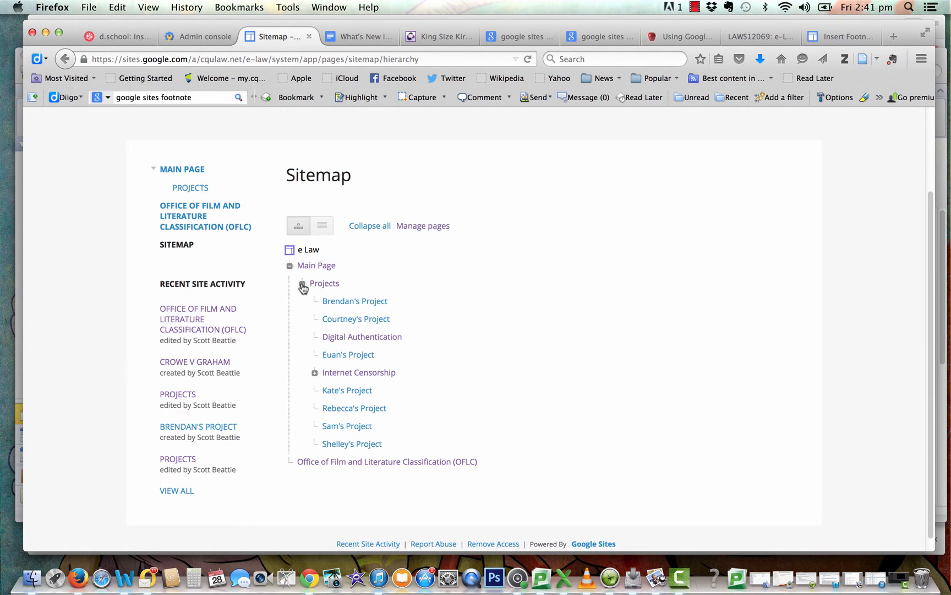
click(314, 373)
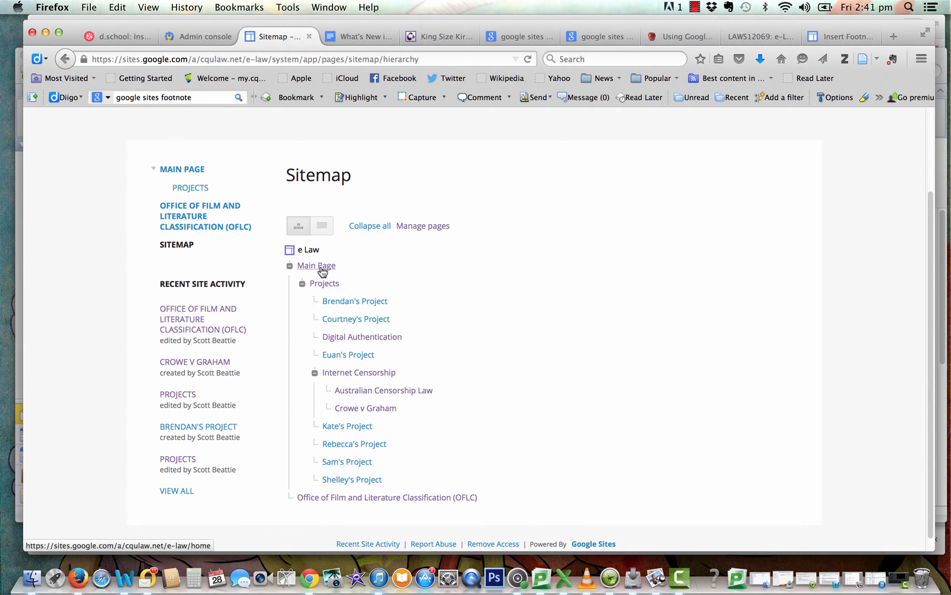
In the site's page management, move the Office of Film and Literature Classification (OFLC) page under Internet Censorship and return to the site
click(434, 226)
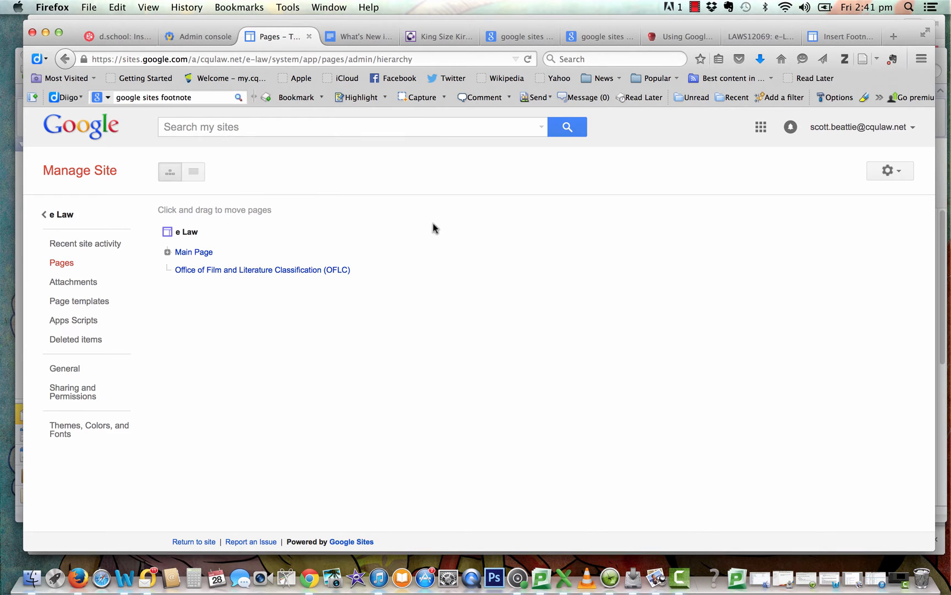
click(167, 252)
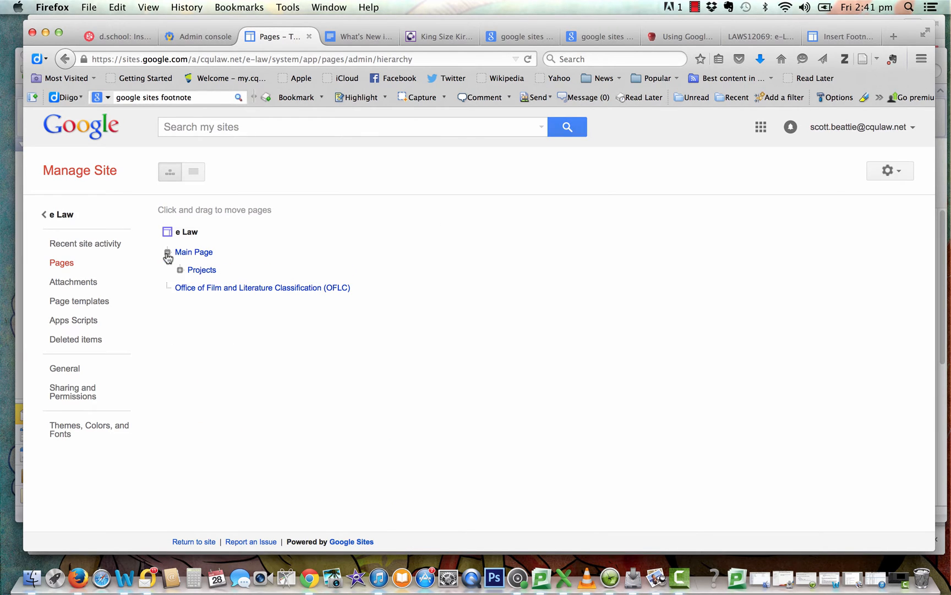
click(179, 270)
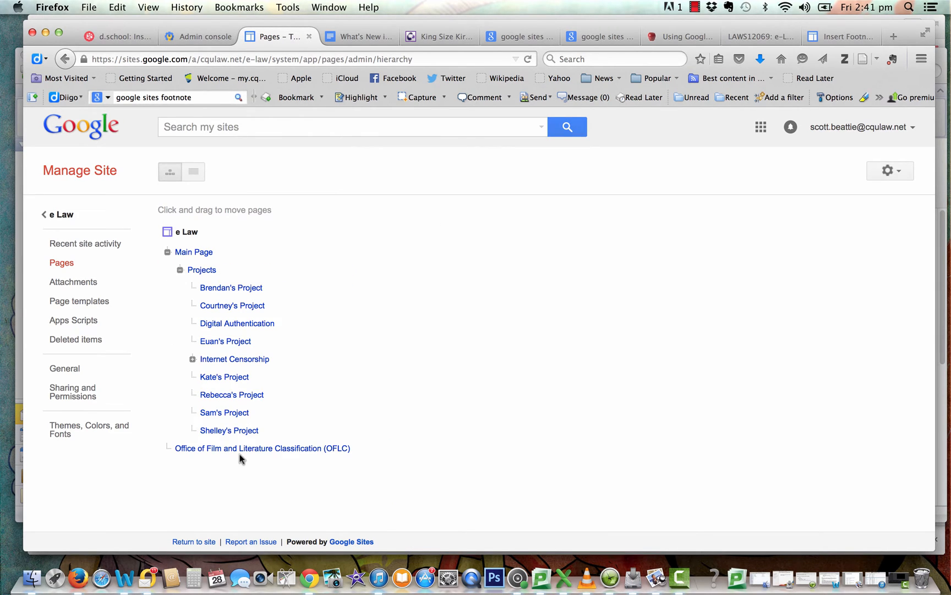
drag(239, 453, 257, 359)
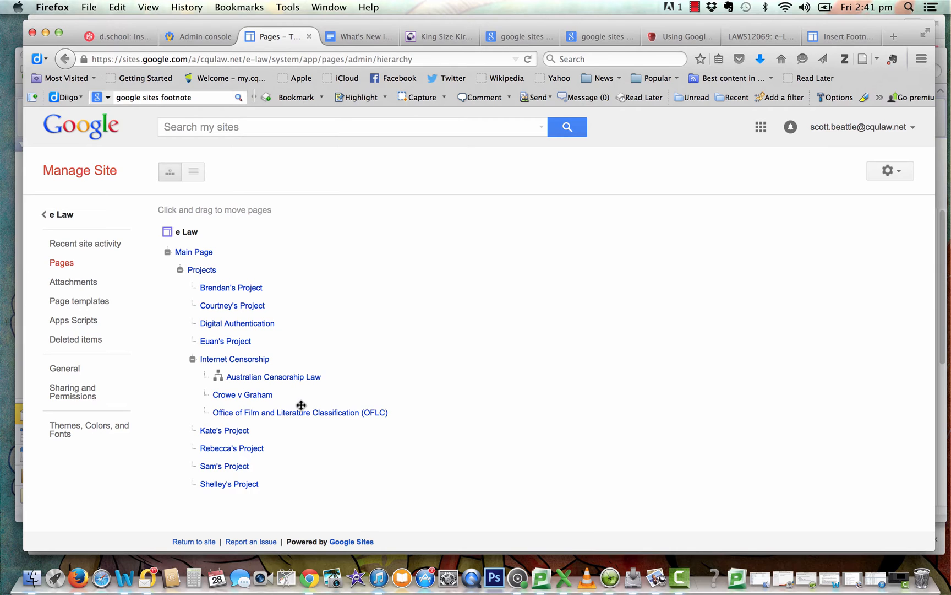
click(192, 361)
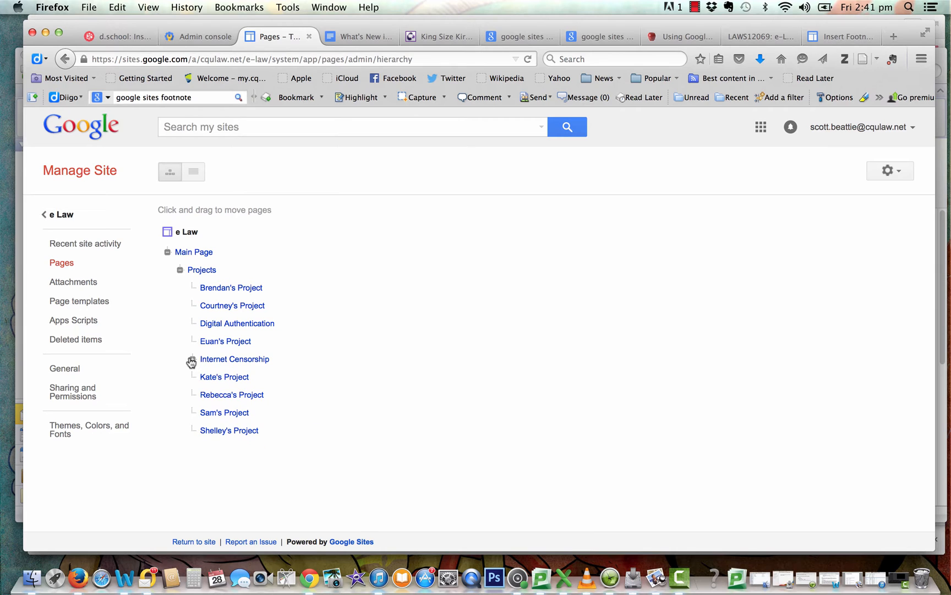
click(180, 270)
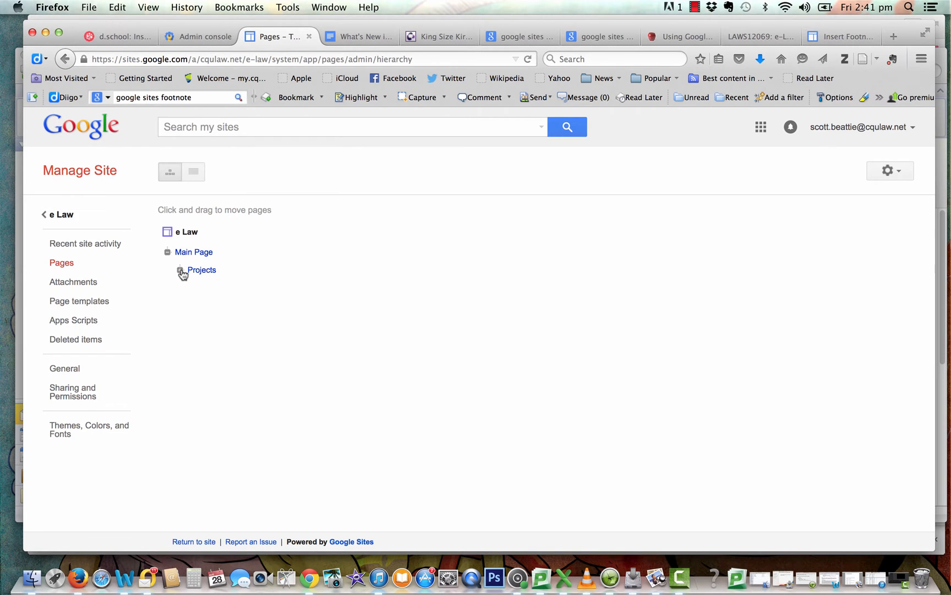
click(168, 253)
click(68, 215)
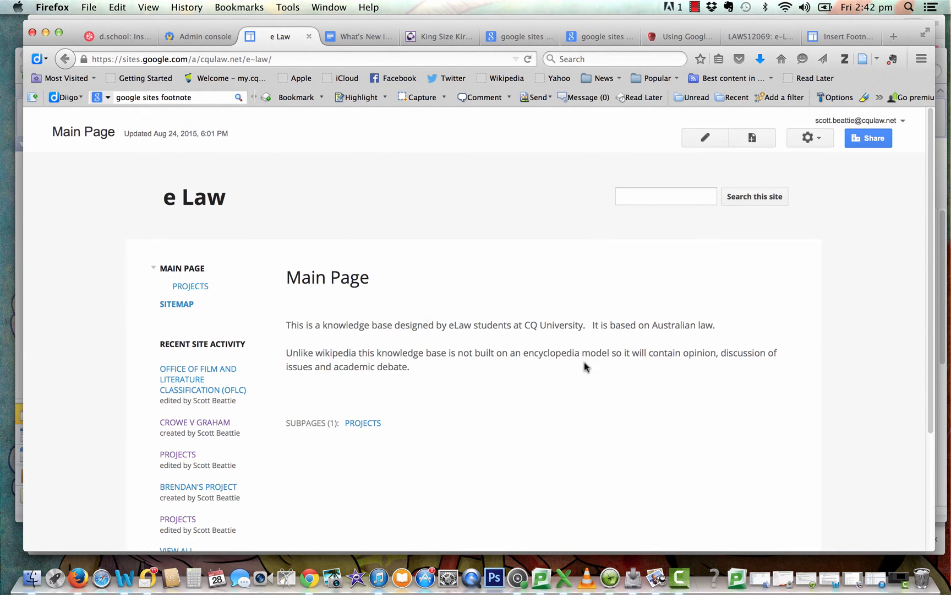
Look over the Main Page and open it for editing
scroll(924, 294, down, 4)
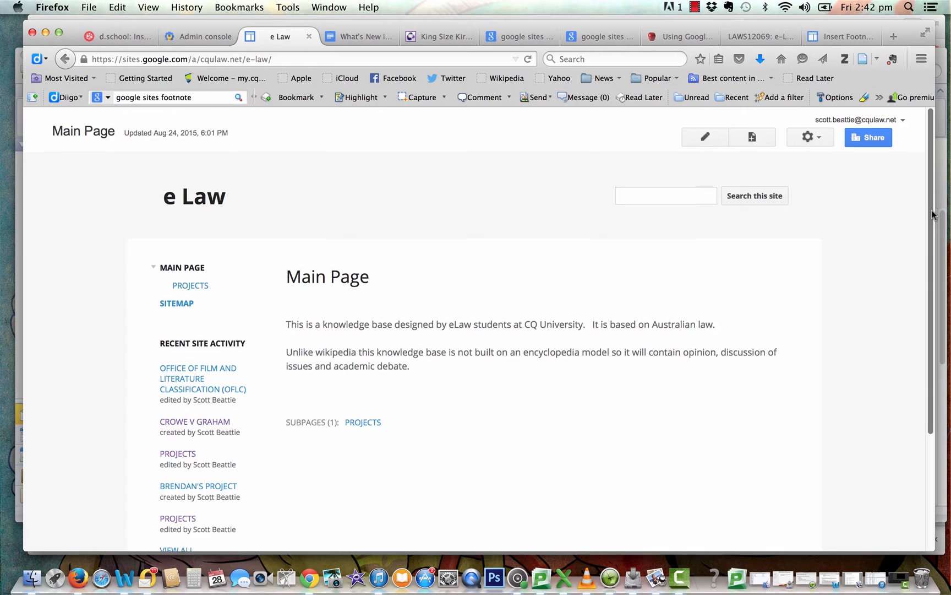
scroll(924, 294, down, 1)
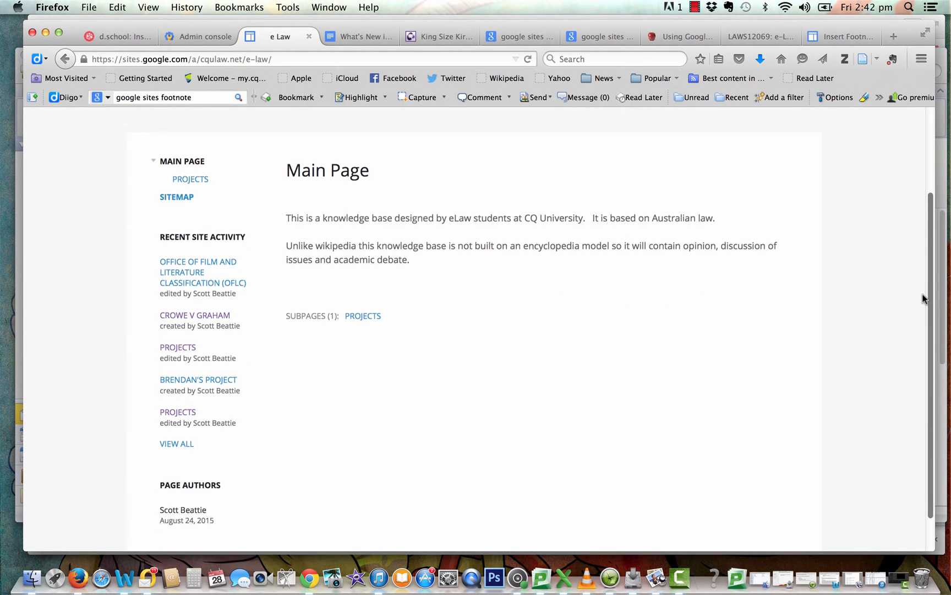
scroll(917, 325, down, 2)
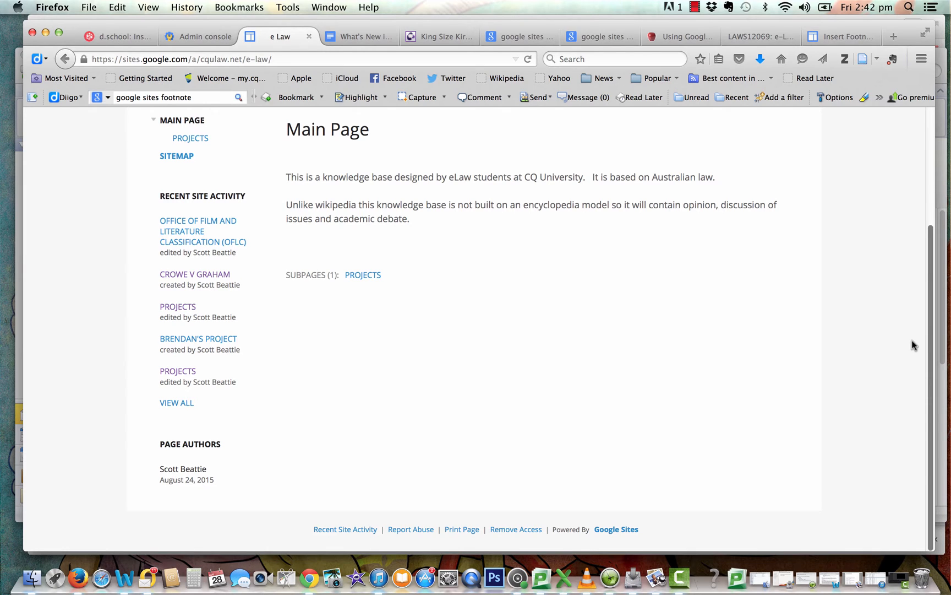
scroll(914, 325, up, 2)
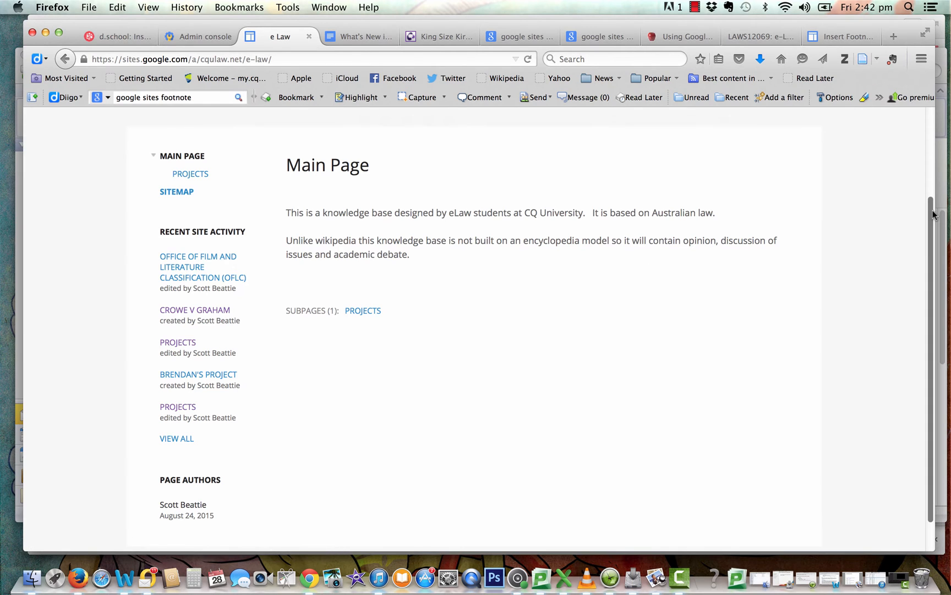
drag(932, 214, 930, 135)
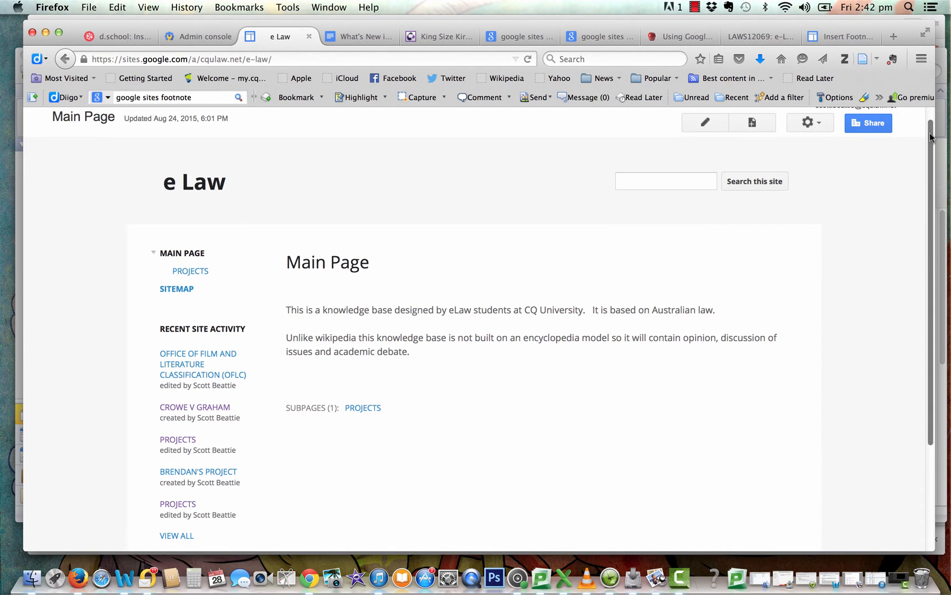
click(696, 121)
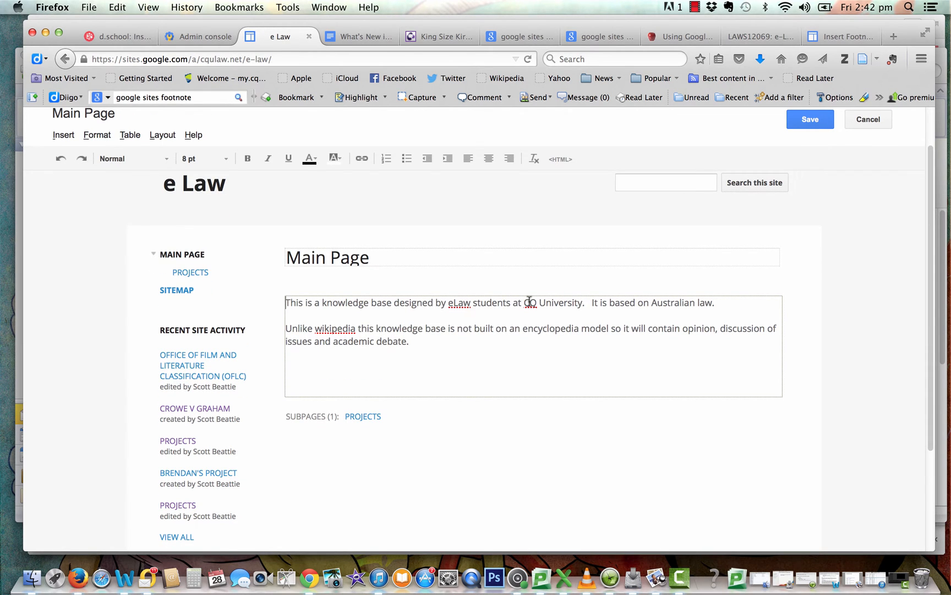
Examine the web address link options for the text "CQ University" in the first paragraph, and cancel the link
drag(523, 302, 583, 303)
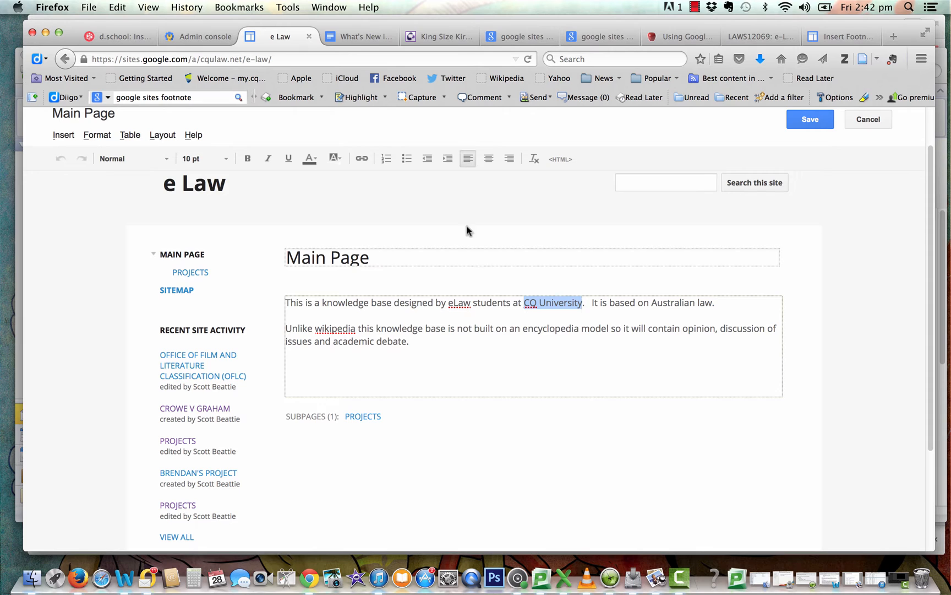
click(362, 159)
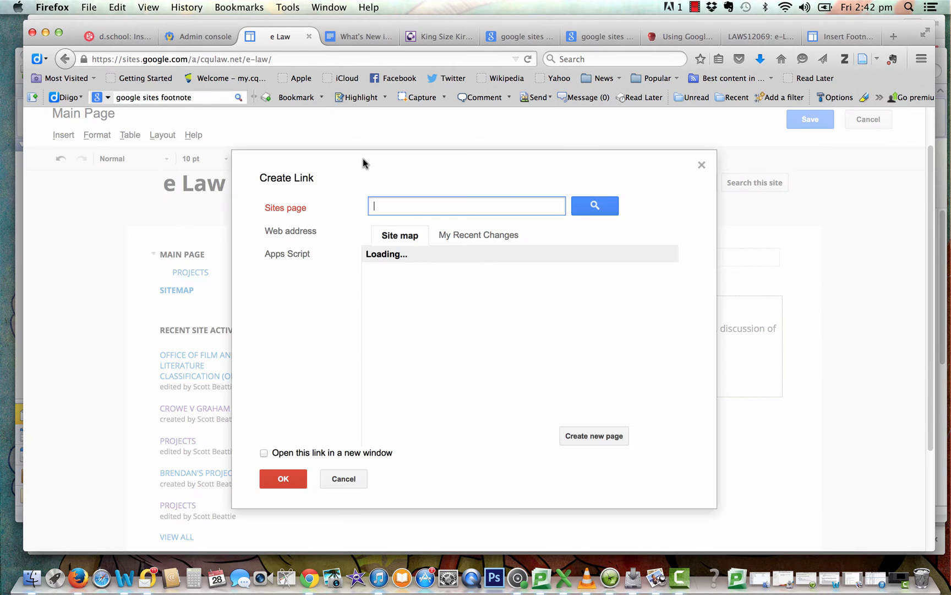
click(300, 234)
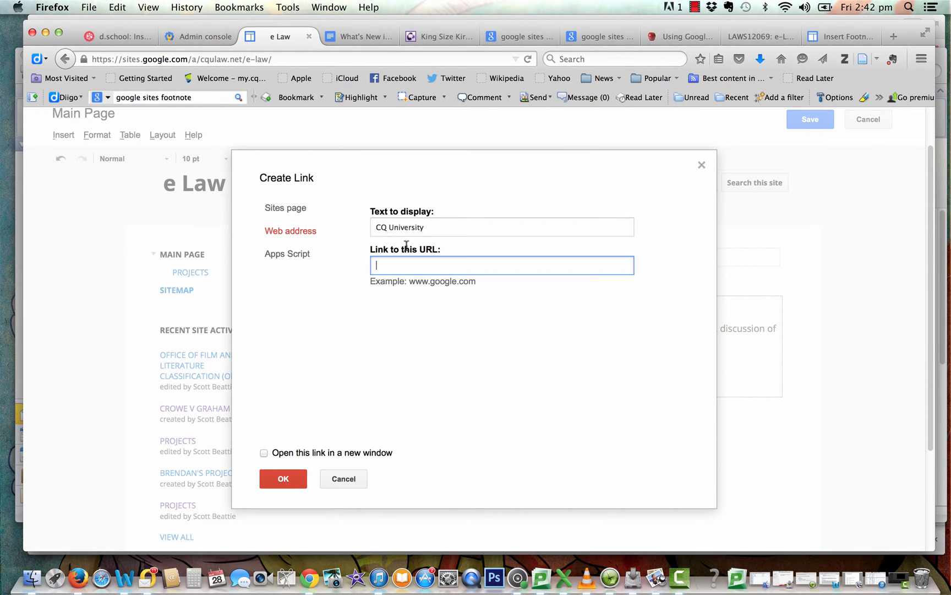
click(346, 478)
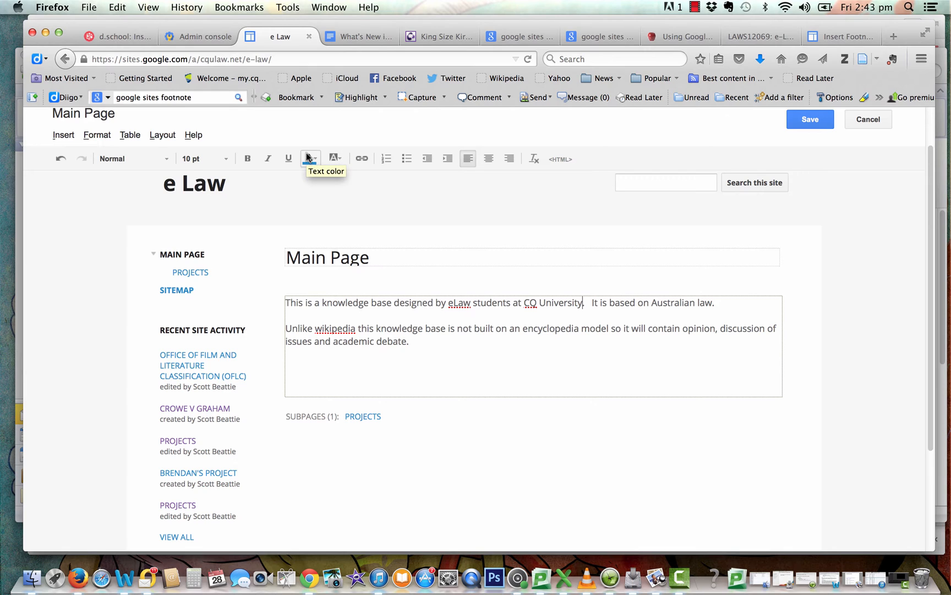
Review the content types and formats available for the page, and browse the featured gadgets without adding one
click(66, 134)
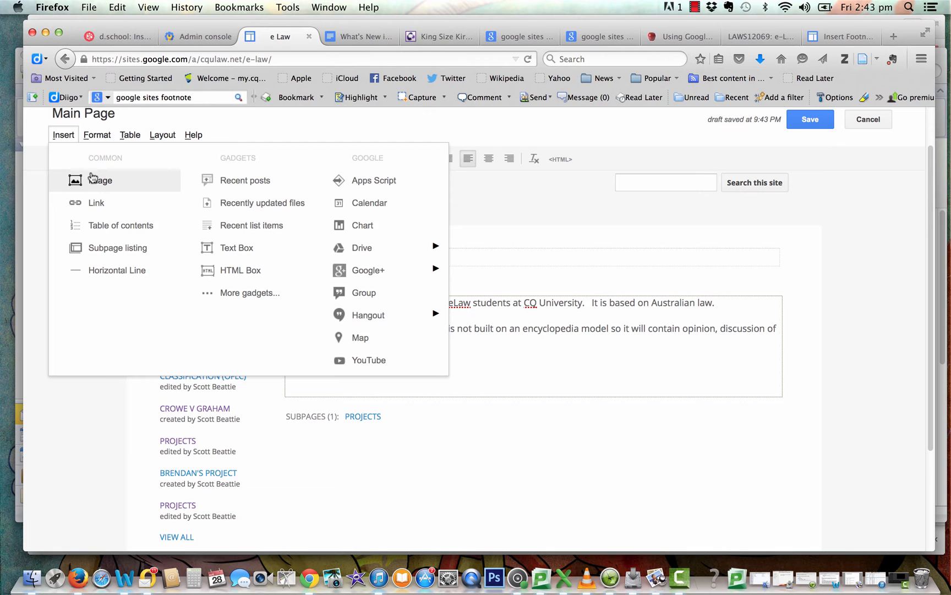
click(99, 136)
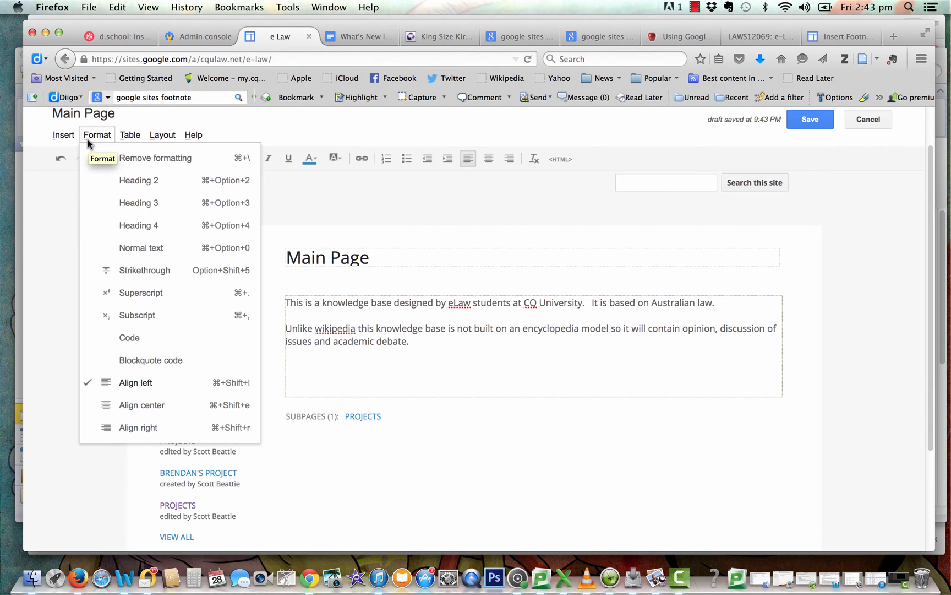
mouse_move(58, 141)
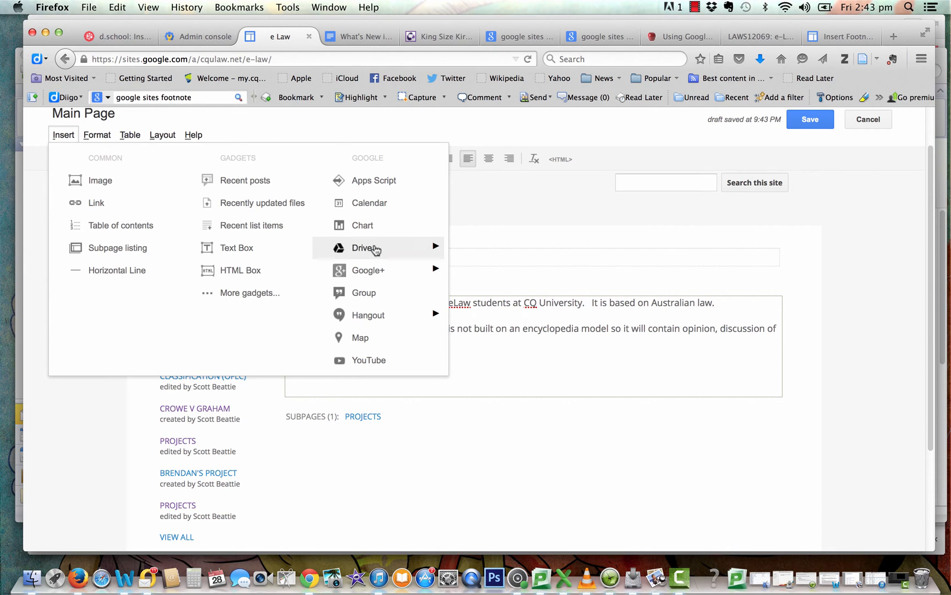
mouse_move(375, 250)
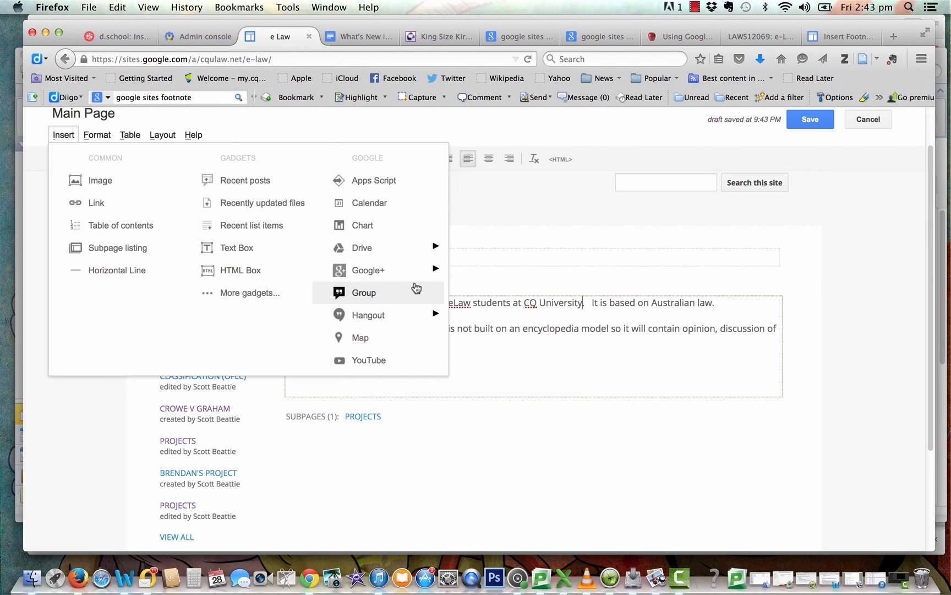
mouse_move(412, 276)
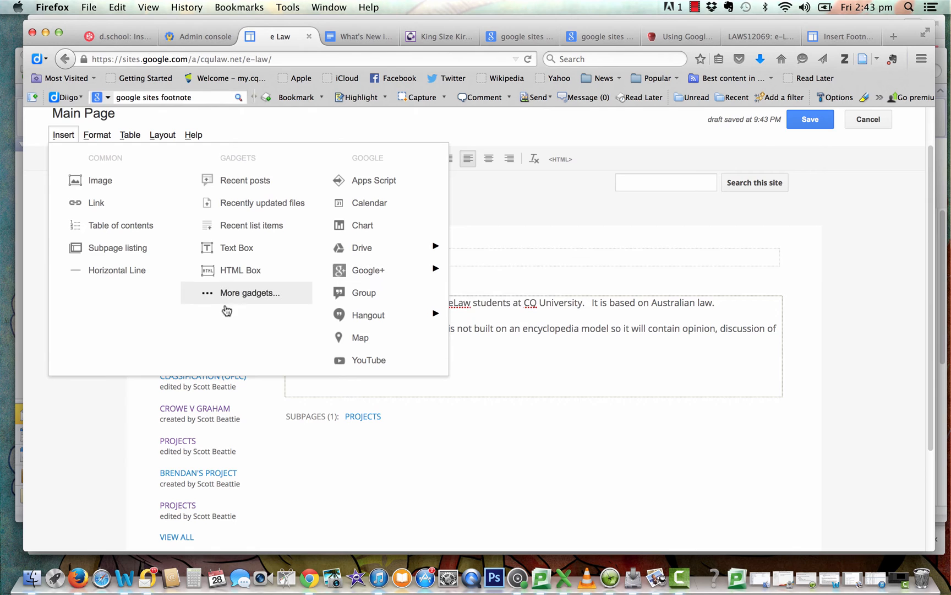
click(240, 292)
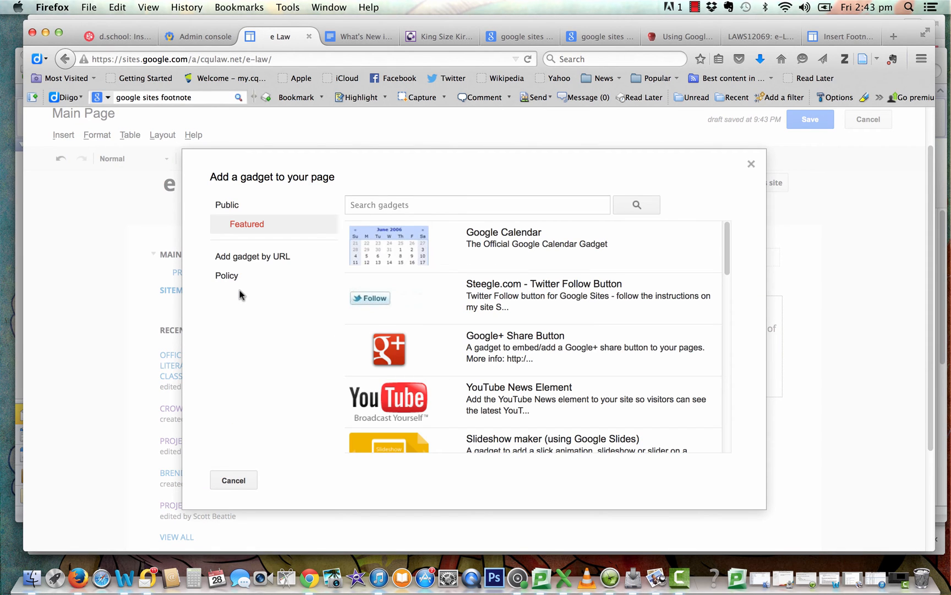
drag(726, 245, 709, 437)
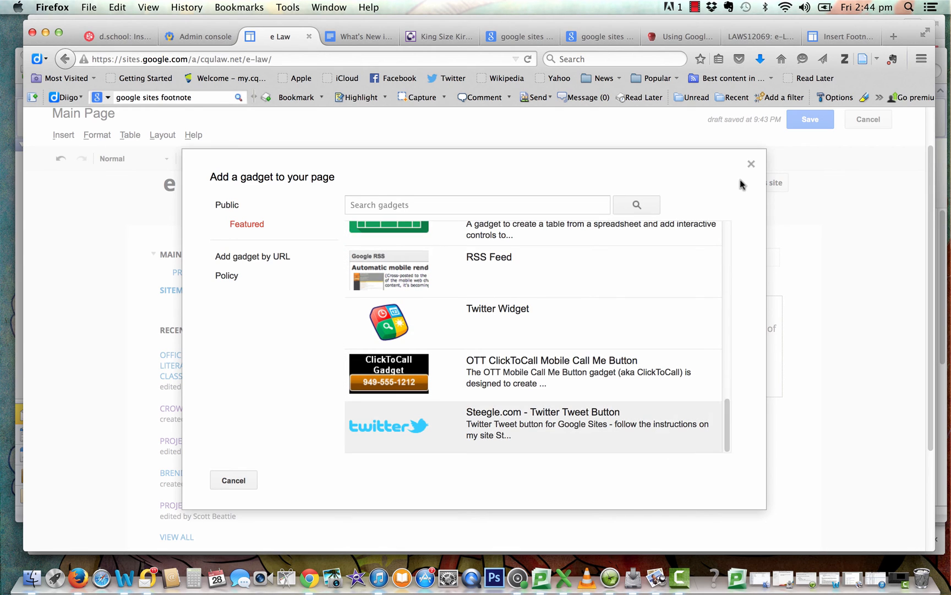
click(751, 165)
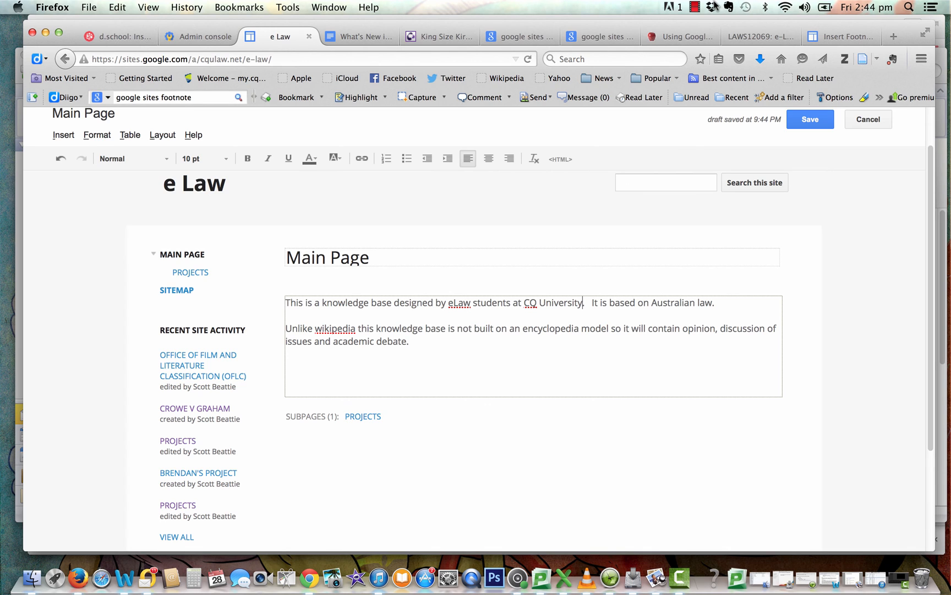
click(694, 7)
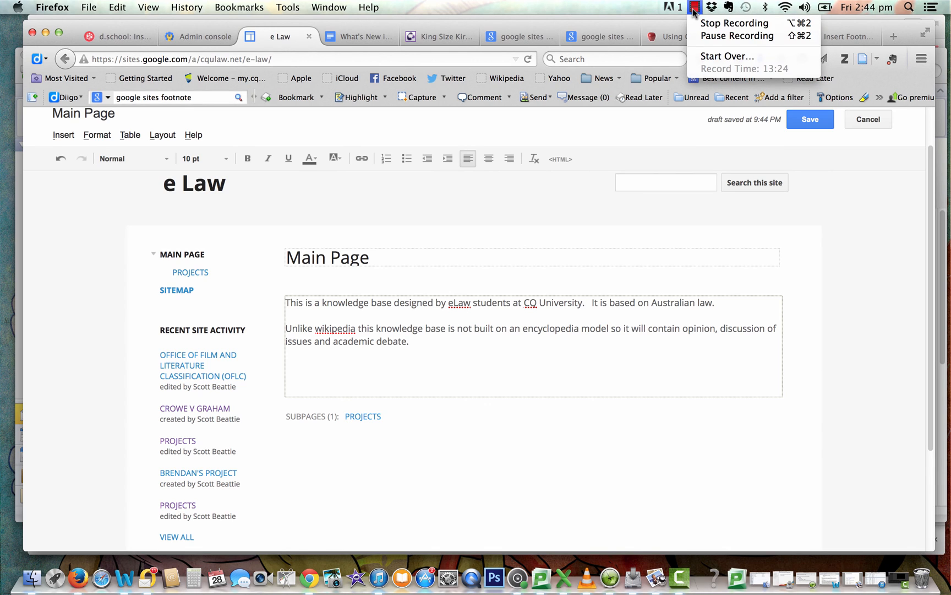